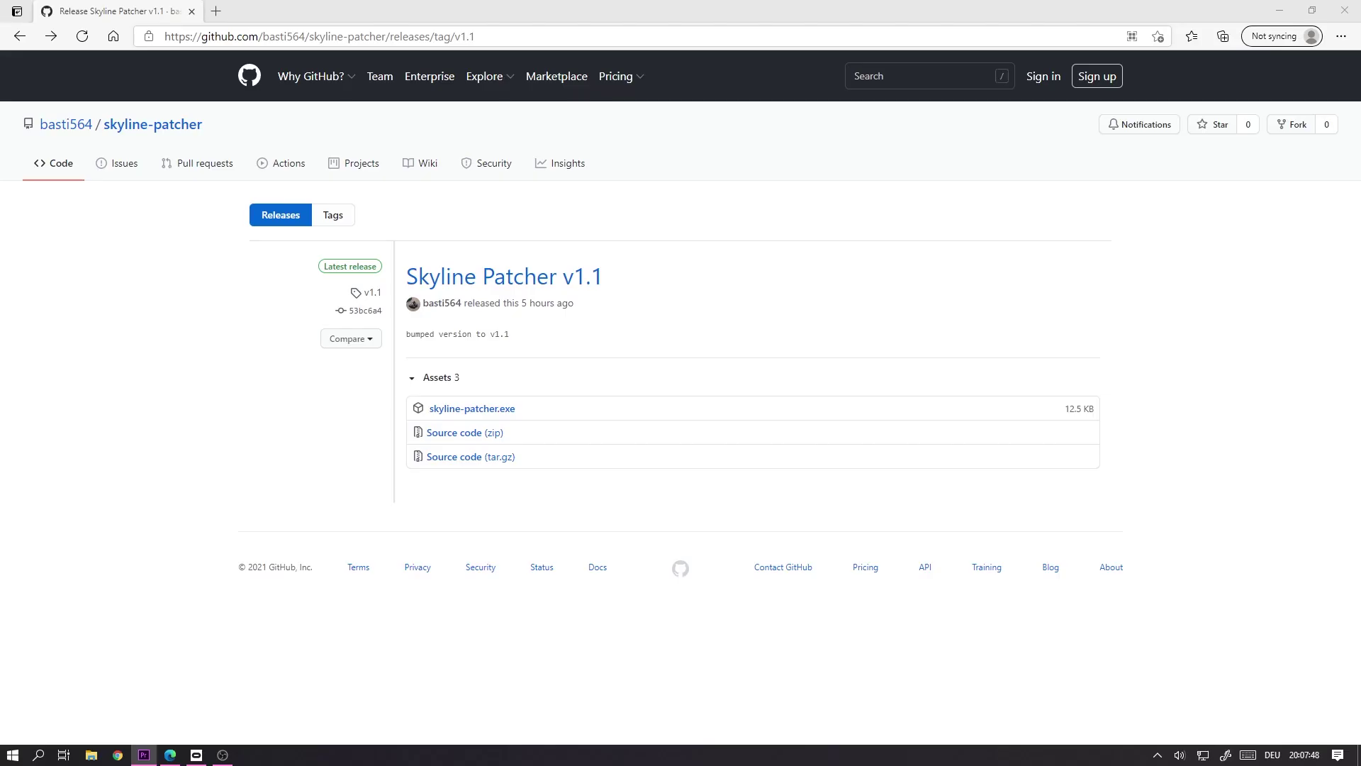
- Run skyline-patcher.exe from Edge's downloads list and grant it admin rights
{"action": "key", "text": "ctrl+l"}
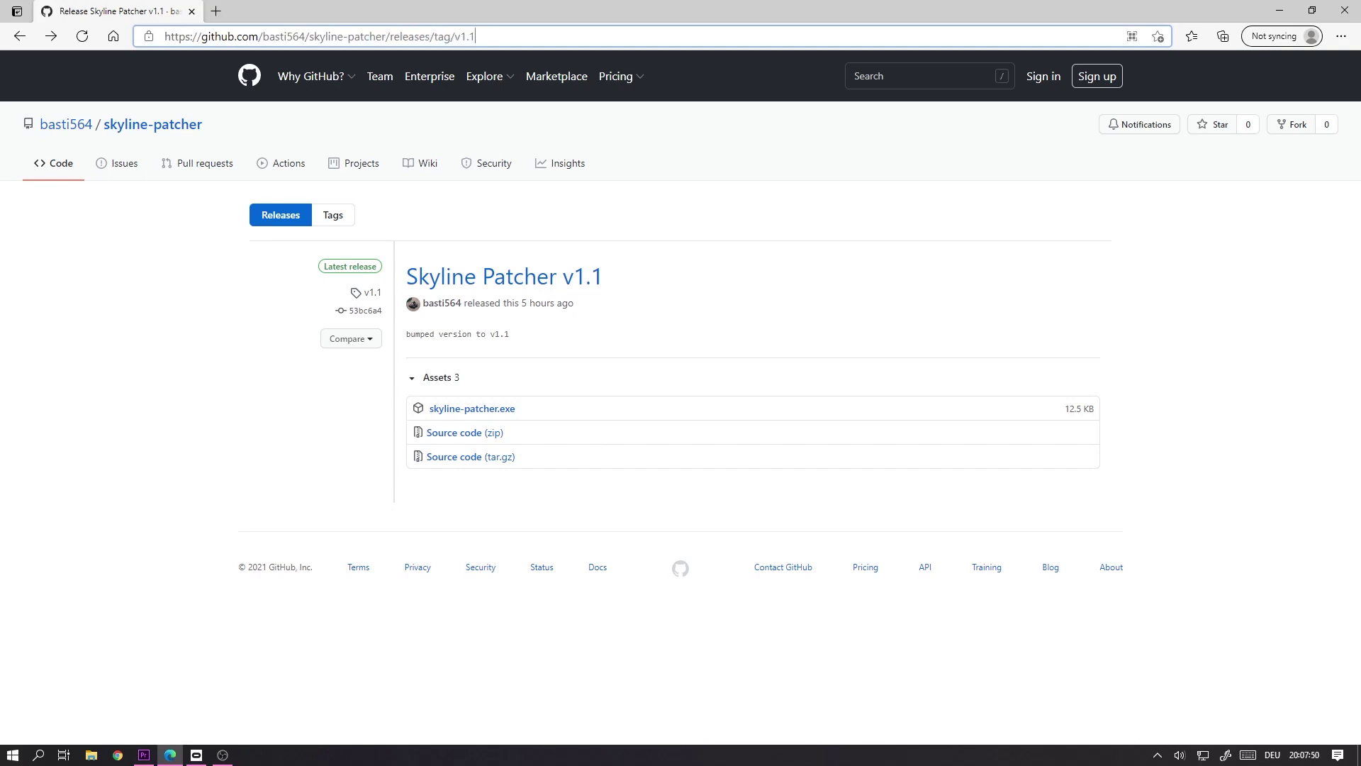
{"action": "left_click", "coordinate": [471, 409]}
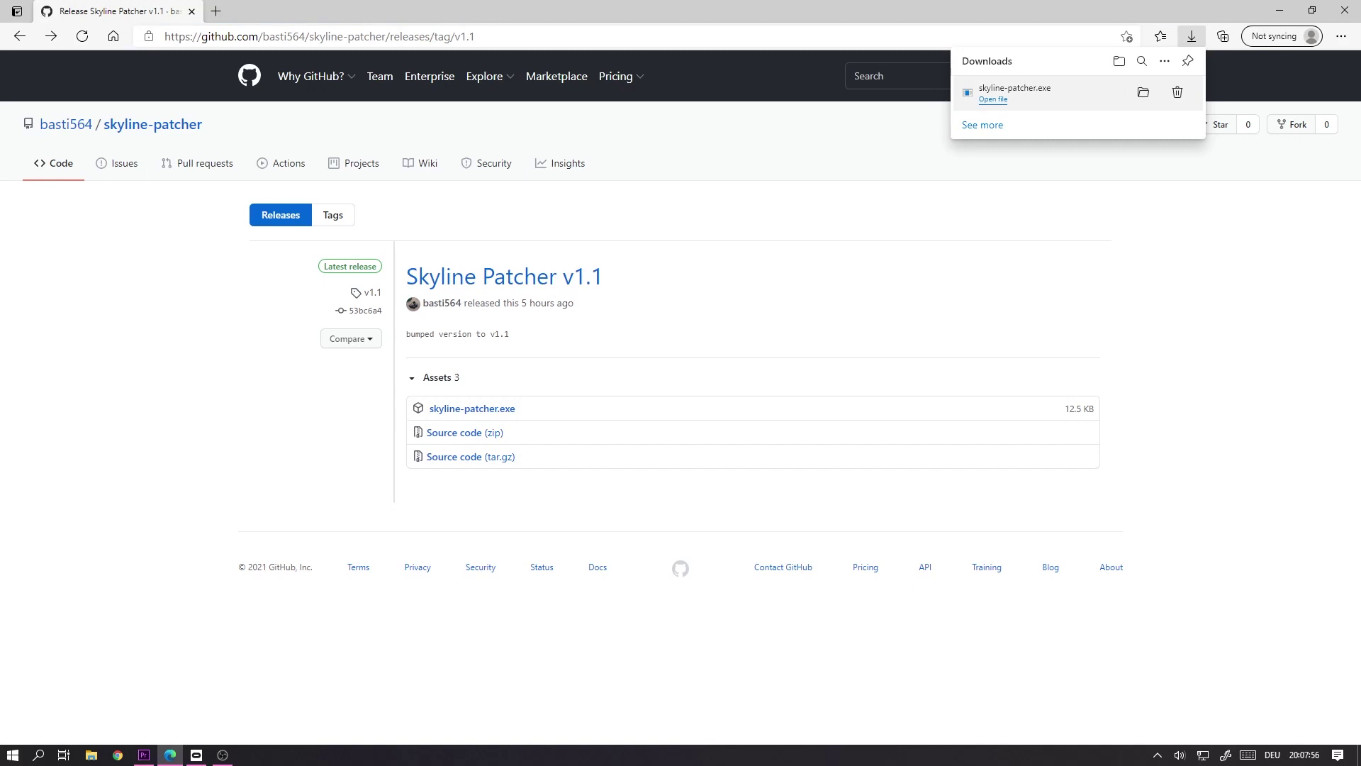
{"action": "left_click", "coordinate": [1021, 92]}
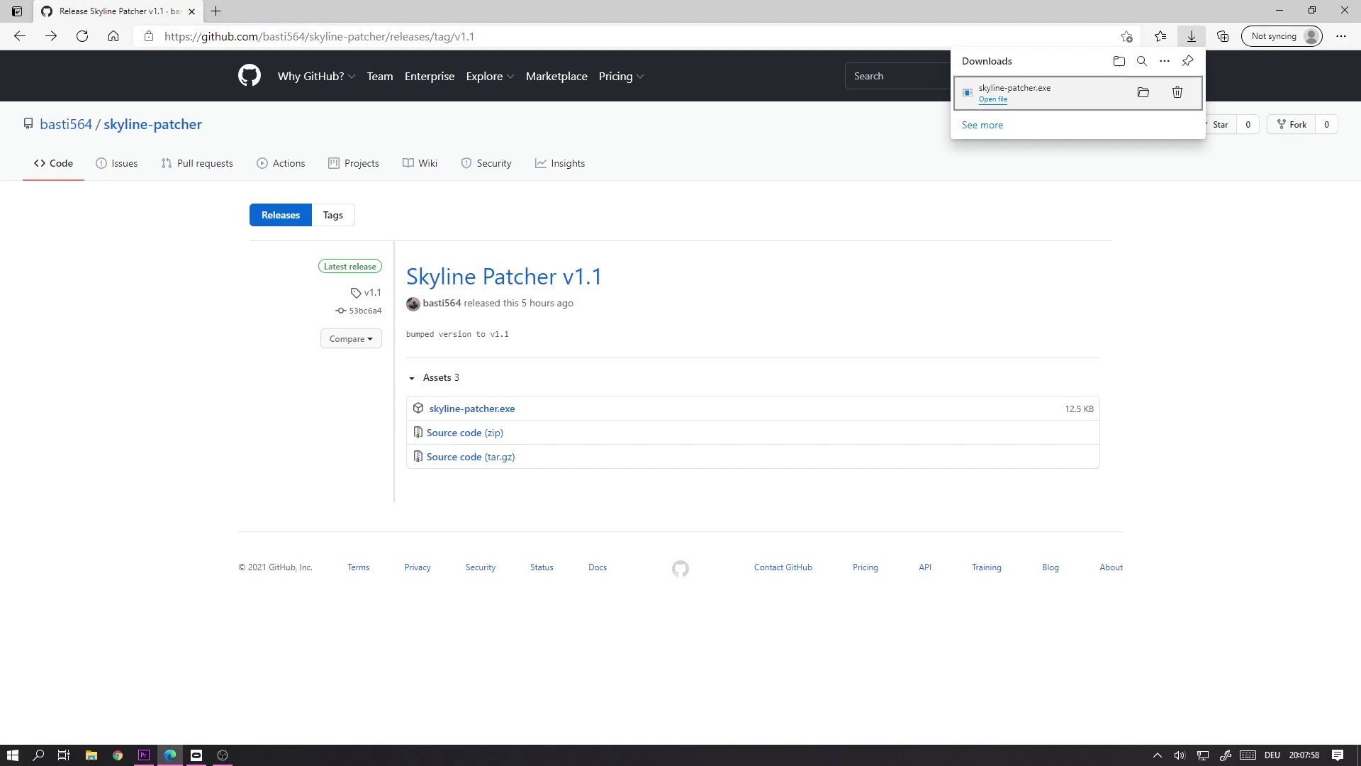
{"action": "left_click", "coordinate": [609, 476]}
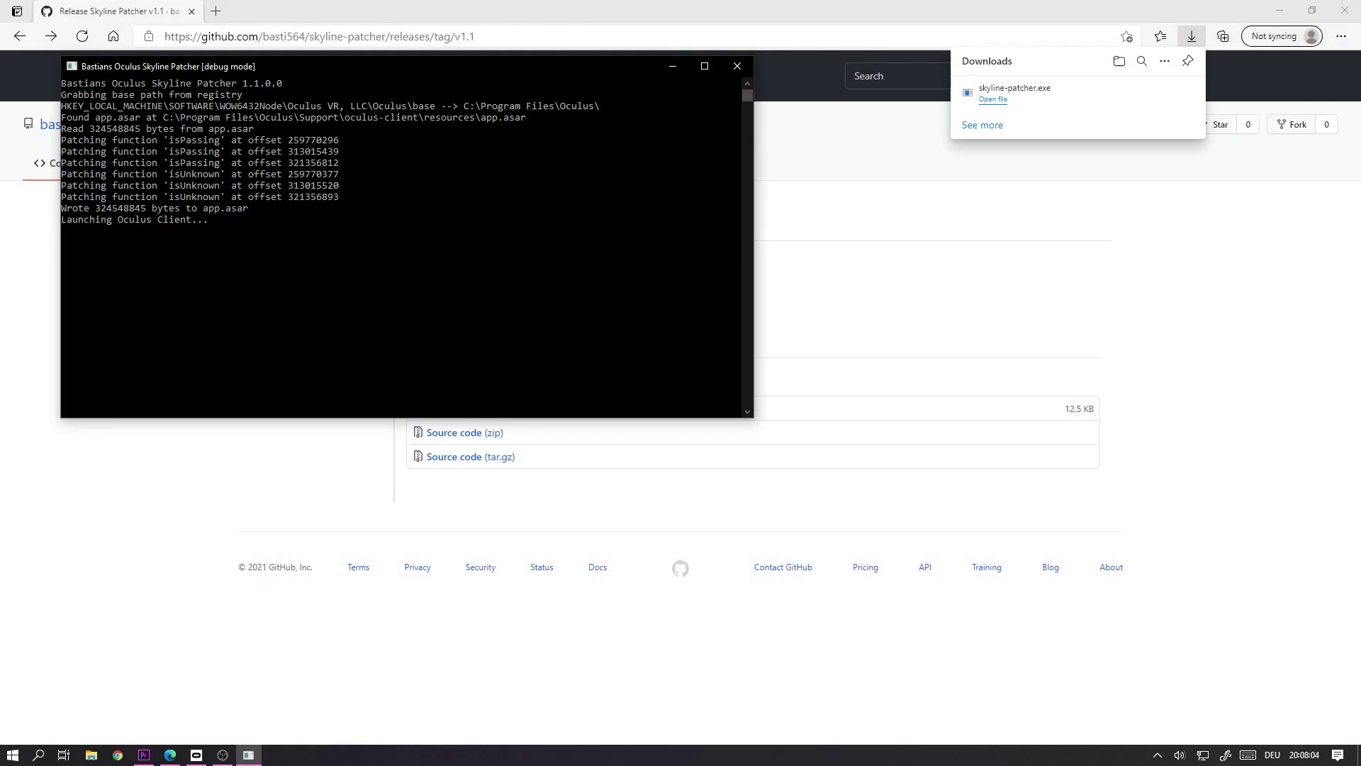
- Close the patcher console and rerun skyline-patcher.exe with --undo via Run, approving UAC
{"action": "left_click", "coordinate": [737, 66]}
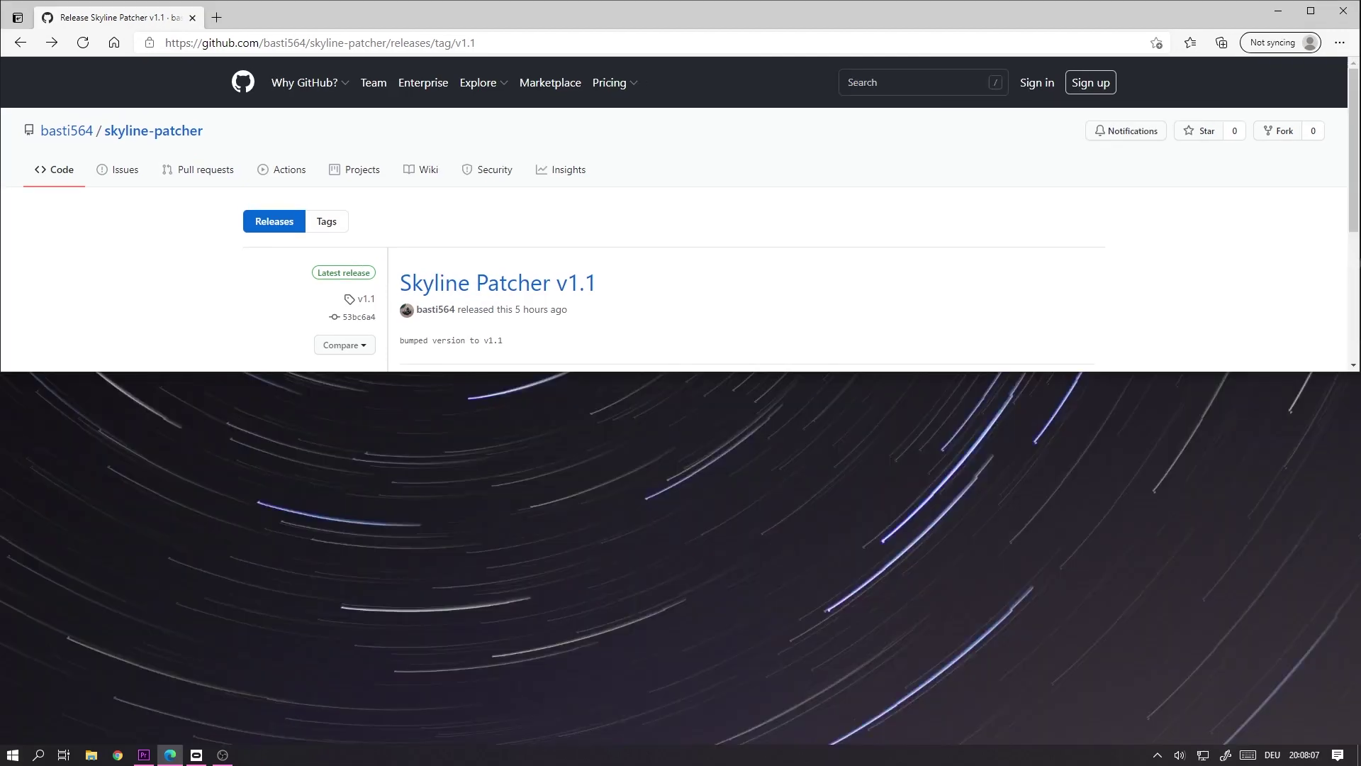
{"action": "key", "text": "super+r"}
{"action": "key", "text": "ctrl+j"}
{"action": "mouse_move", "coordinate": [1011, 98]}
{"action": "left_mouse_down"}
{"action": "mouse_move", "coordinate": [856, 248]}
{"action": "mouse_move", "coordinate": [170, 669]}
{"action": "left_mouse_up"}
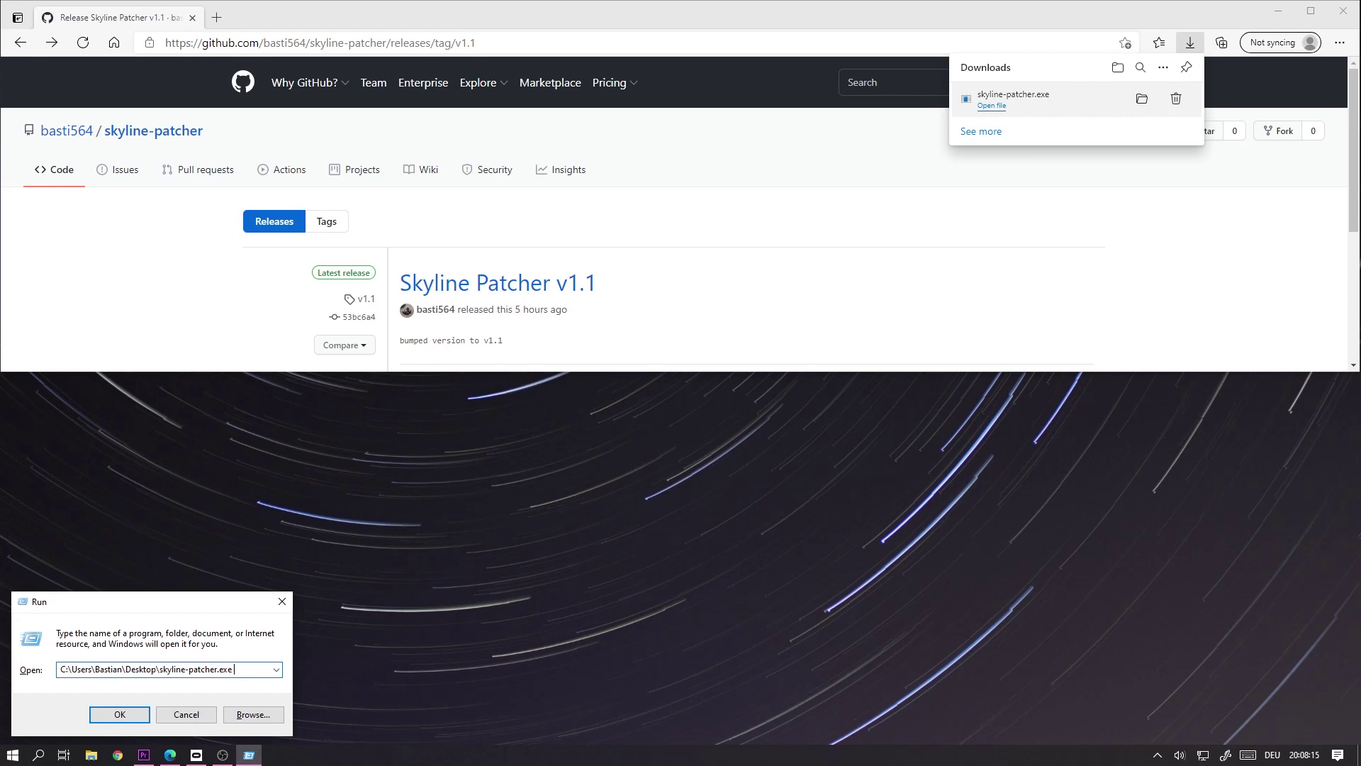
{"action": "type", "text": "--undo"}
{"action": "key", "text": "Return"}
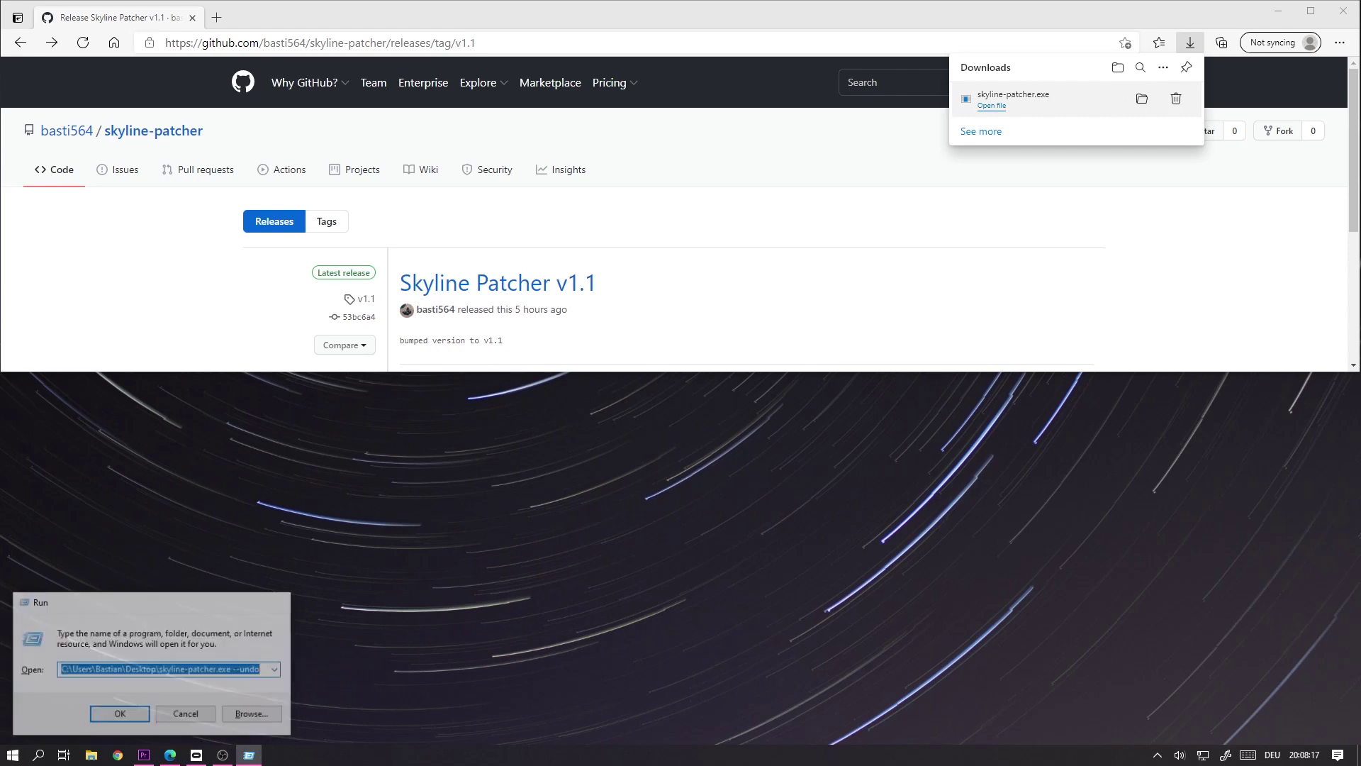
{"action": "key", "text": "Left"}
{"action": "key", "text": "Return"}
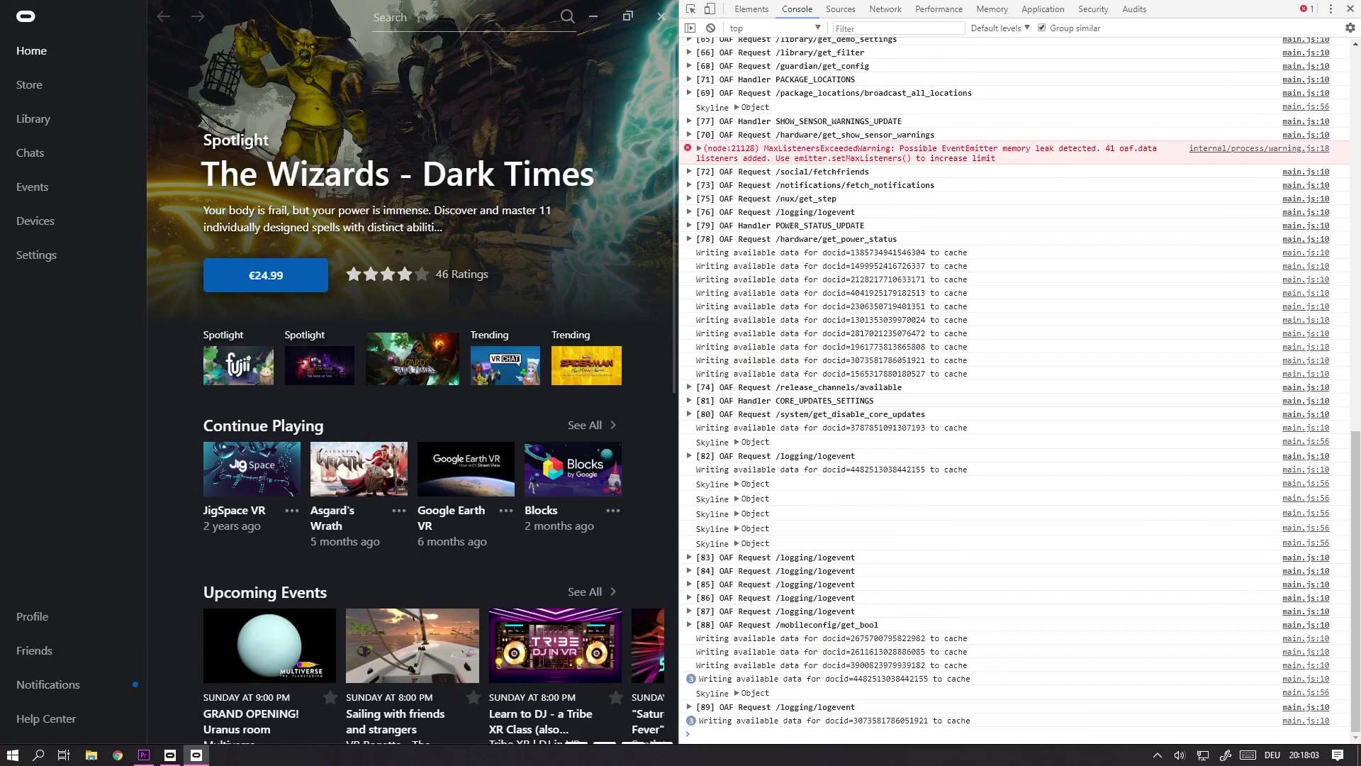
- View DevTools' Network requests, then return to the Console log
{"action": "left_click", "coordinate": [885, 9]}
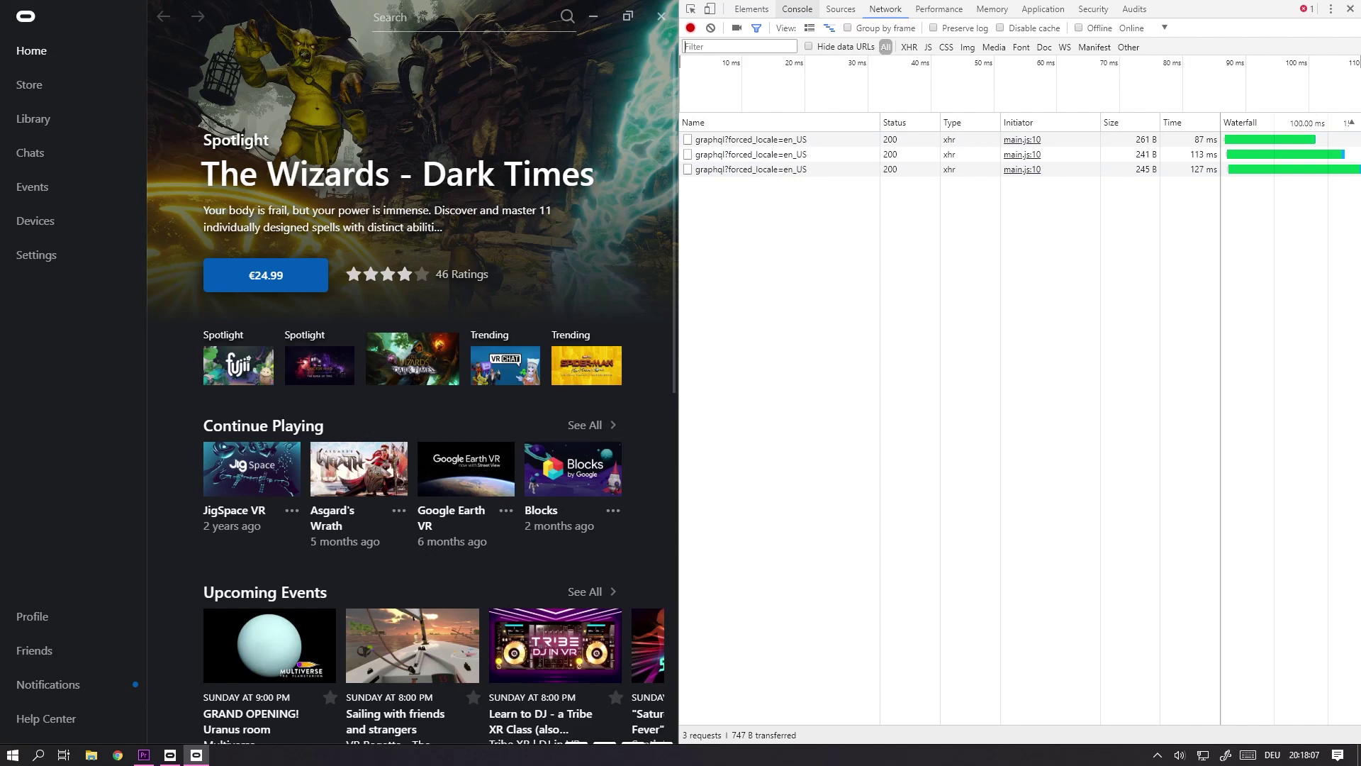
{"action": "left_click", "coordinate": [797, 9]}
- Close DevTools and open the hidden debug window's Nux page for the Quest 2 serial
{"action": "key", "text": "ctrl+shift+i"}
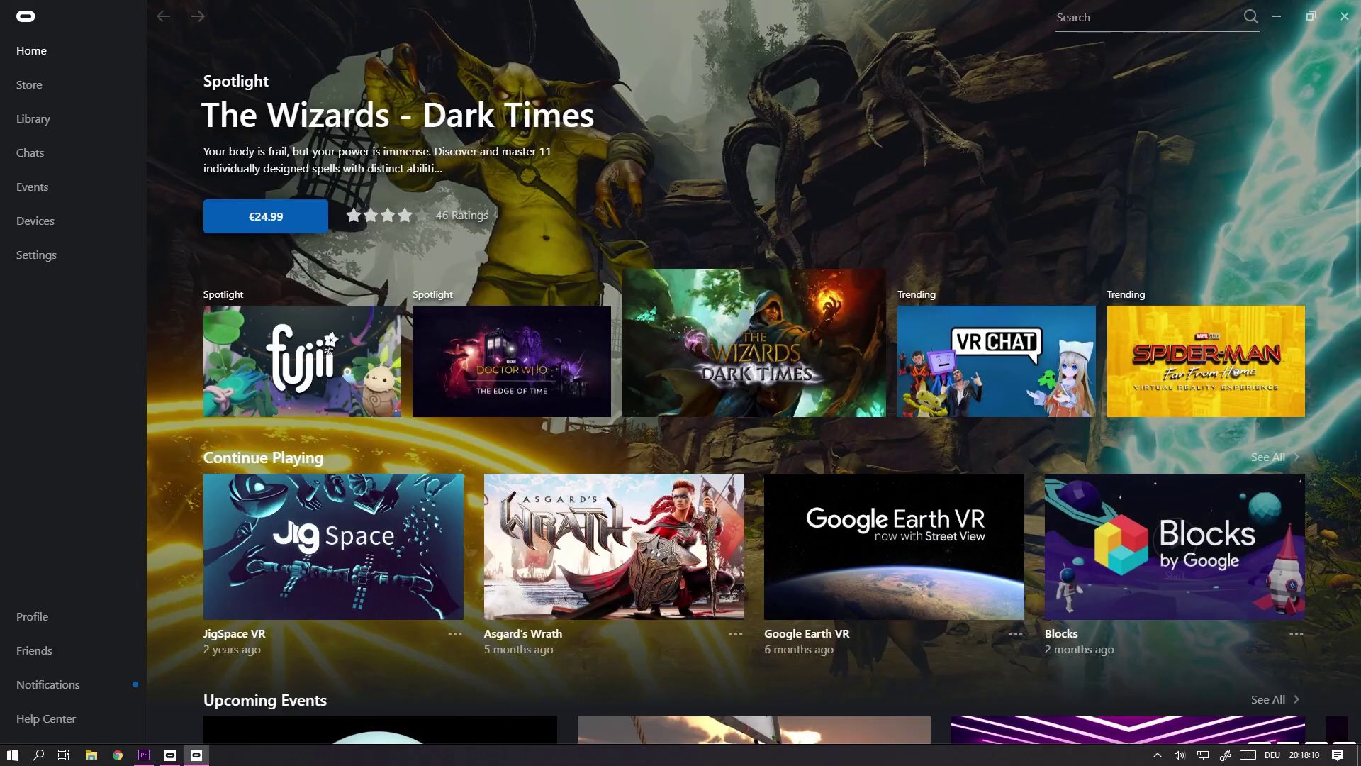
{"action": "left_click", "coordinate": [1289, 733]}
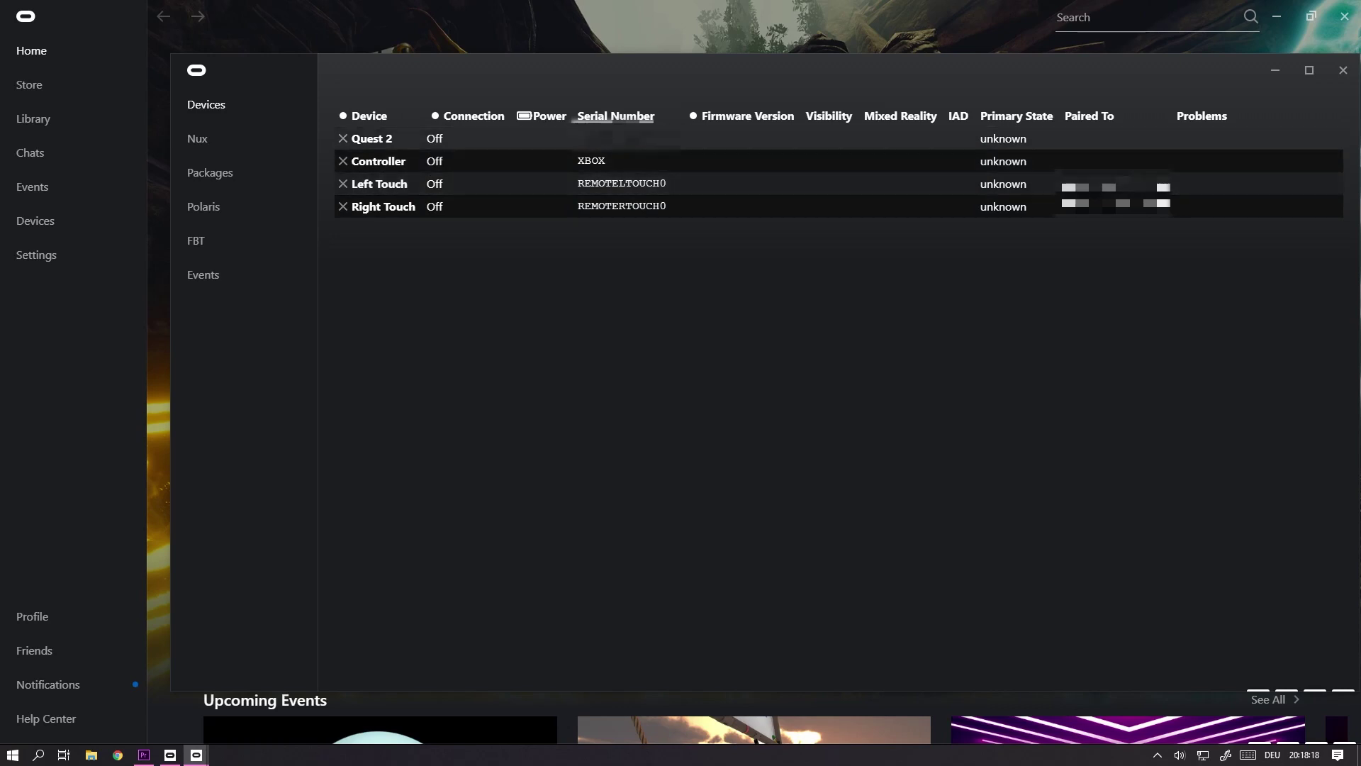
{"action": "double_click", "coordinate": [619, 139]}
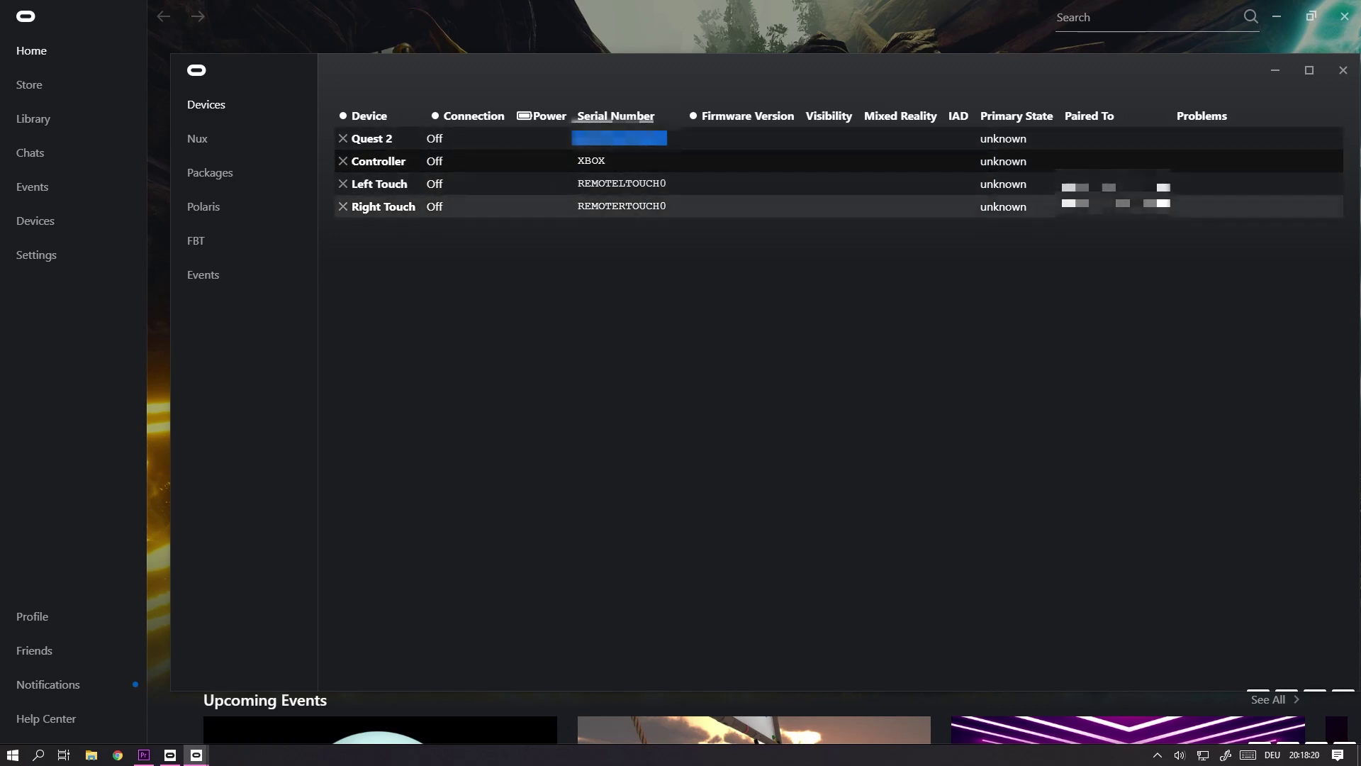
{"action": "left_click", "coordinate": [197, 139]}
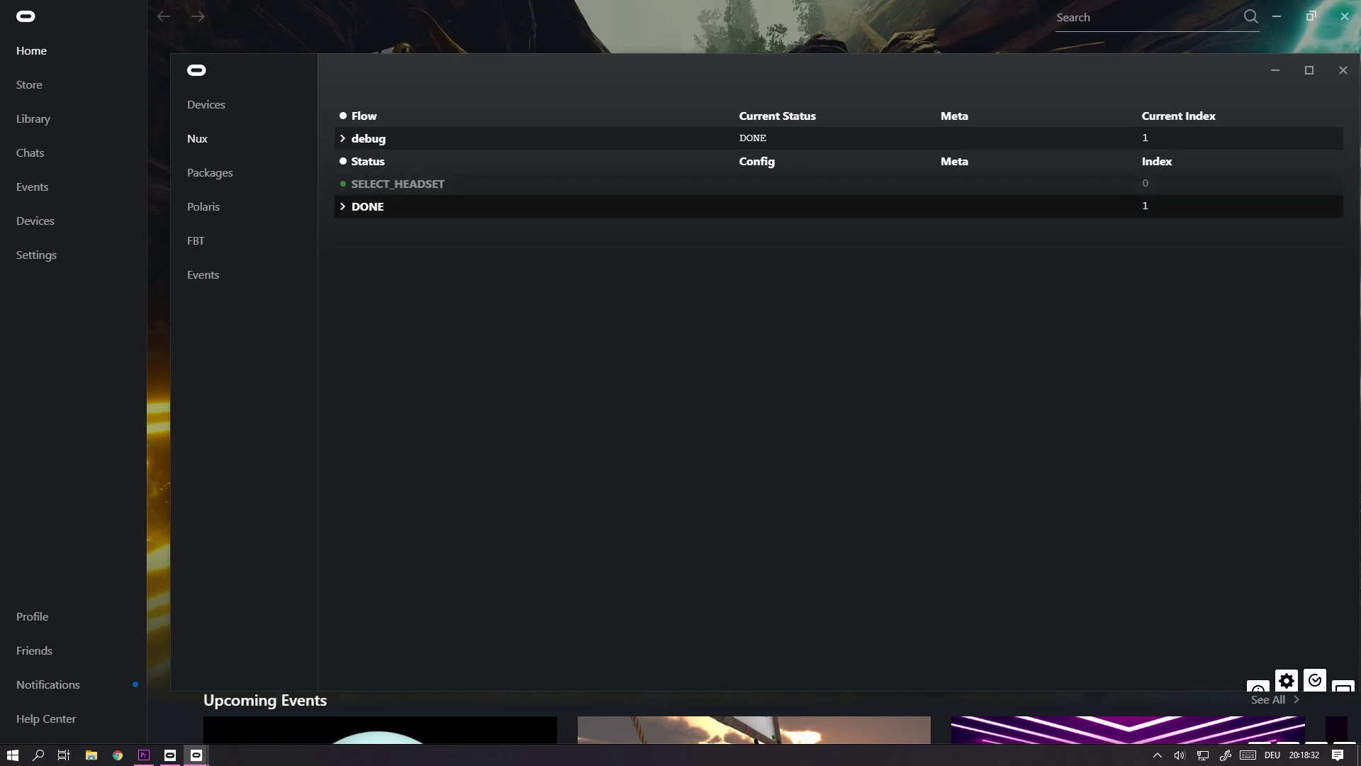
- Run the Select Headset module from Debug NUX and move its setup window down-right
{"action": "left_click", "coordinate": [1315, 688]}
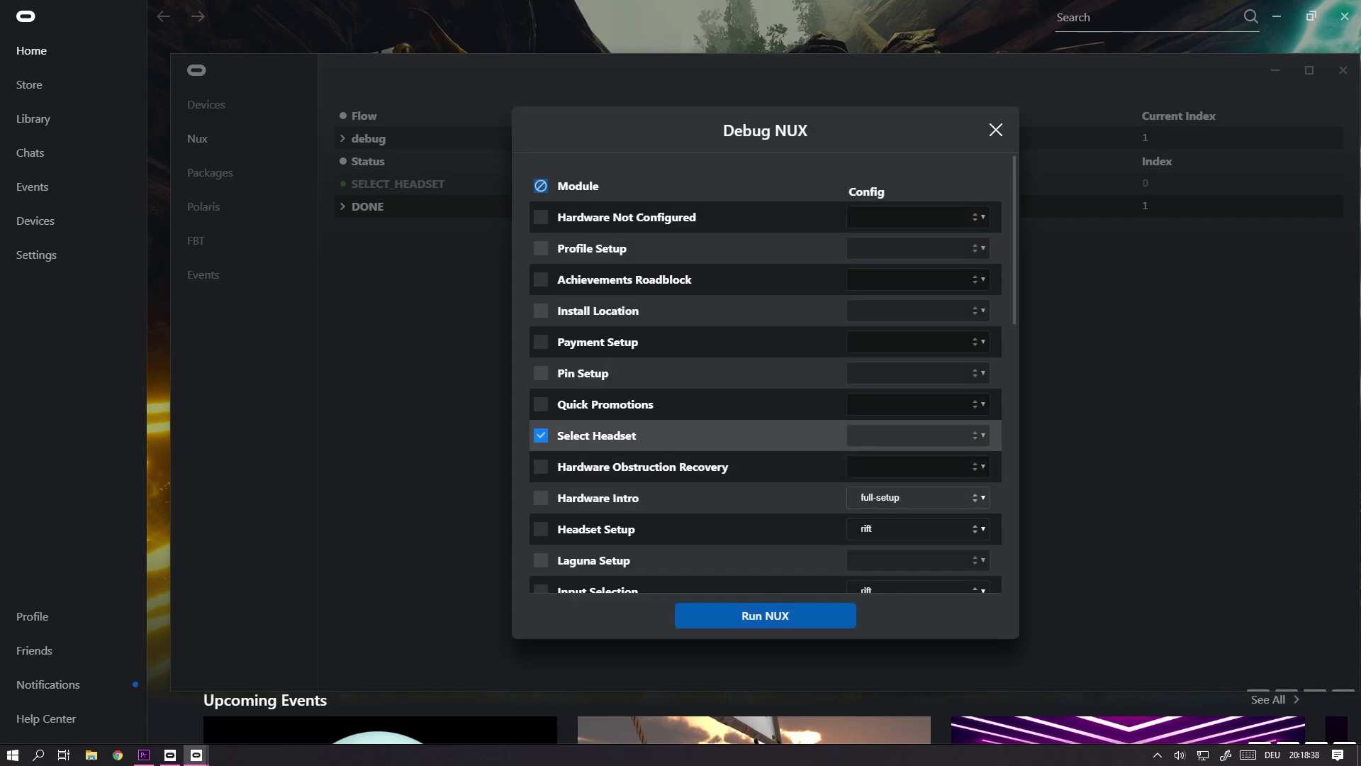
{"action": "left_click", "coordinate": [765, 615]}
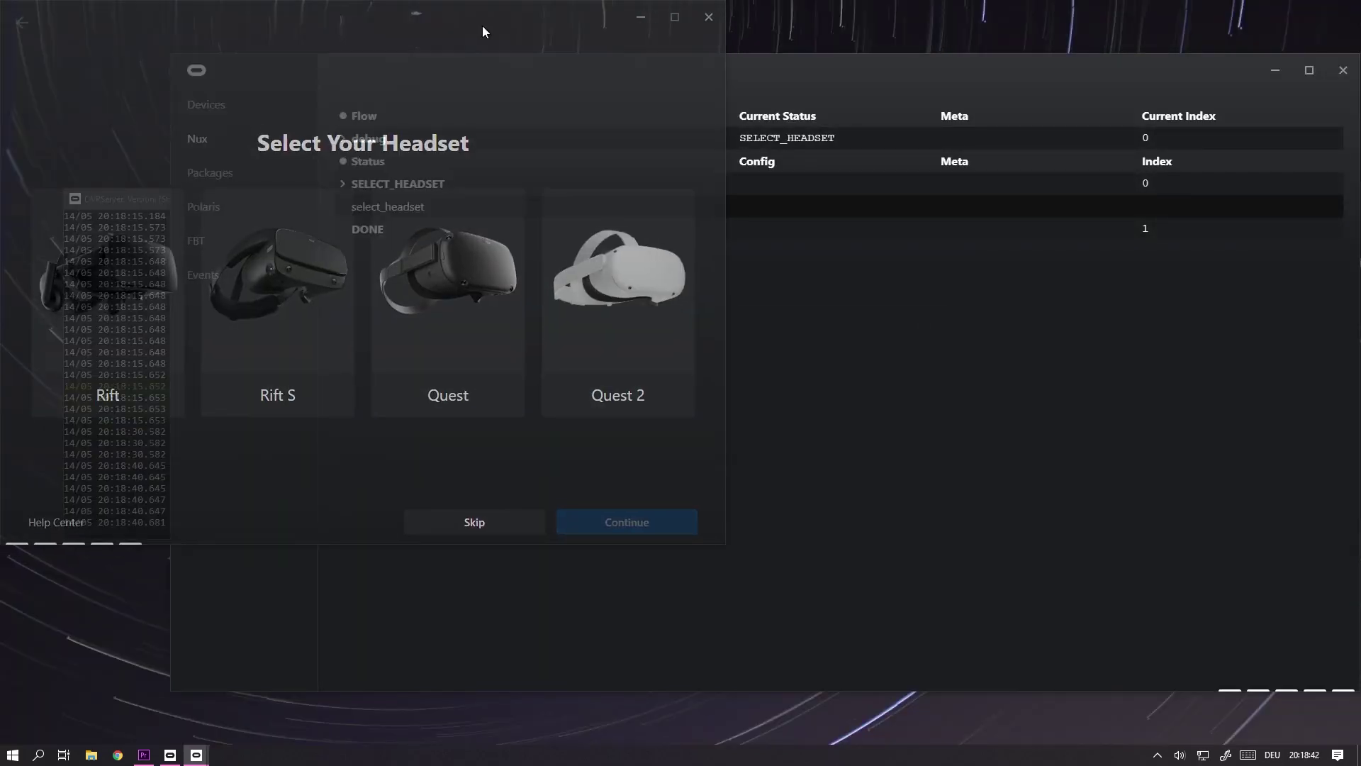
{"action": "left_click_drag", "start_coordinate": [482, 26], "coordinate": [590, 80]}
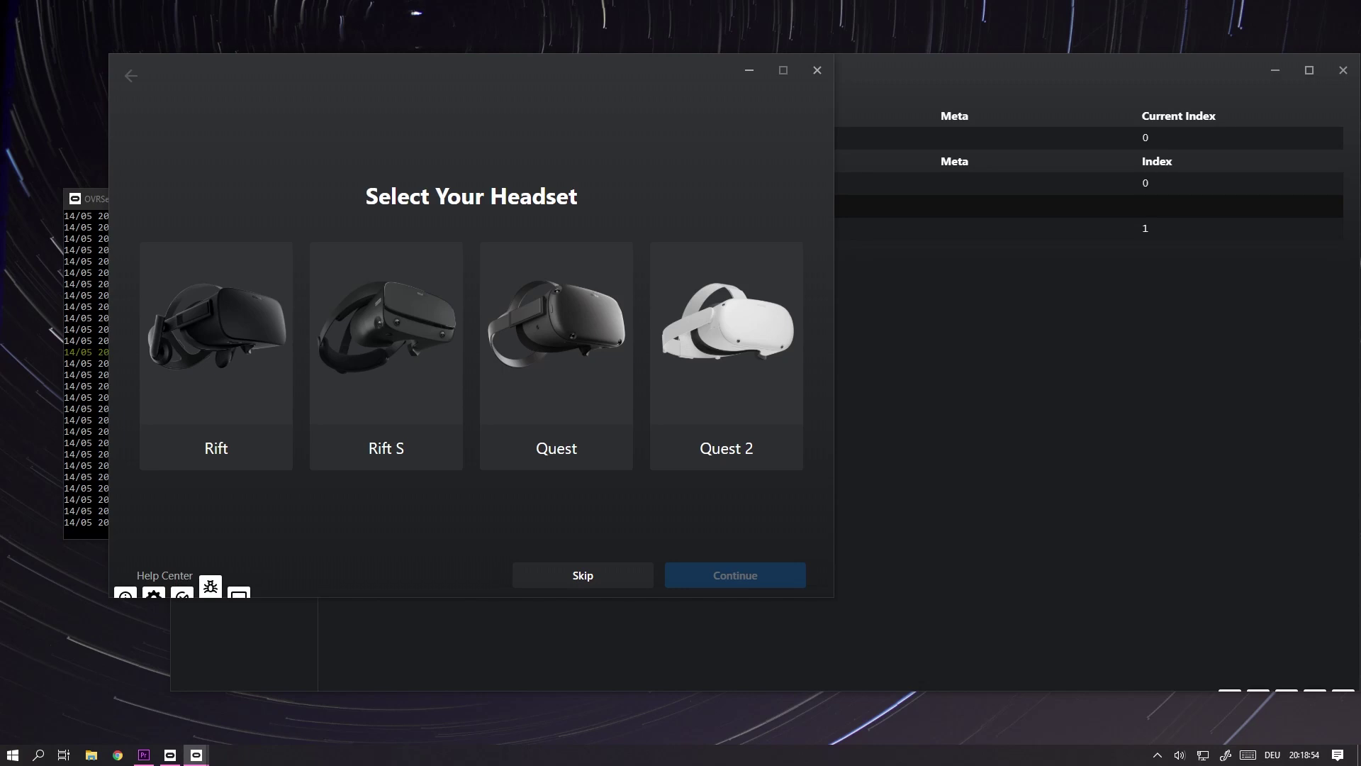
- Cancel the Feedback form, screen-capture the setup window, then close the setup window
{"action": "left_click", "coordinate": [210, 586]}
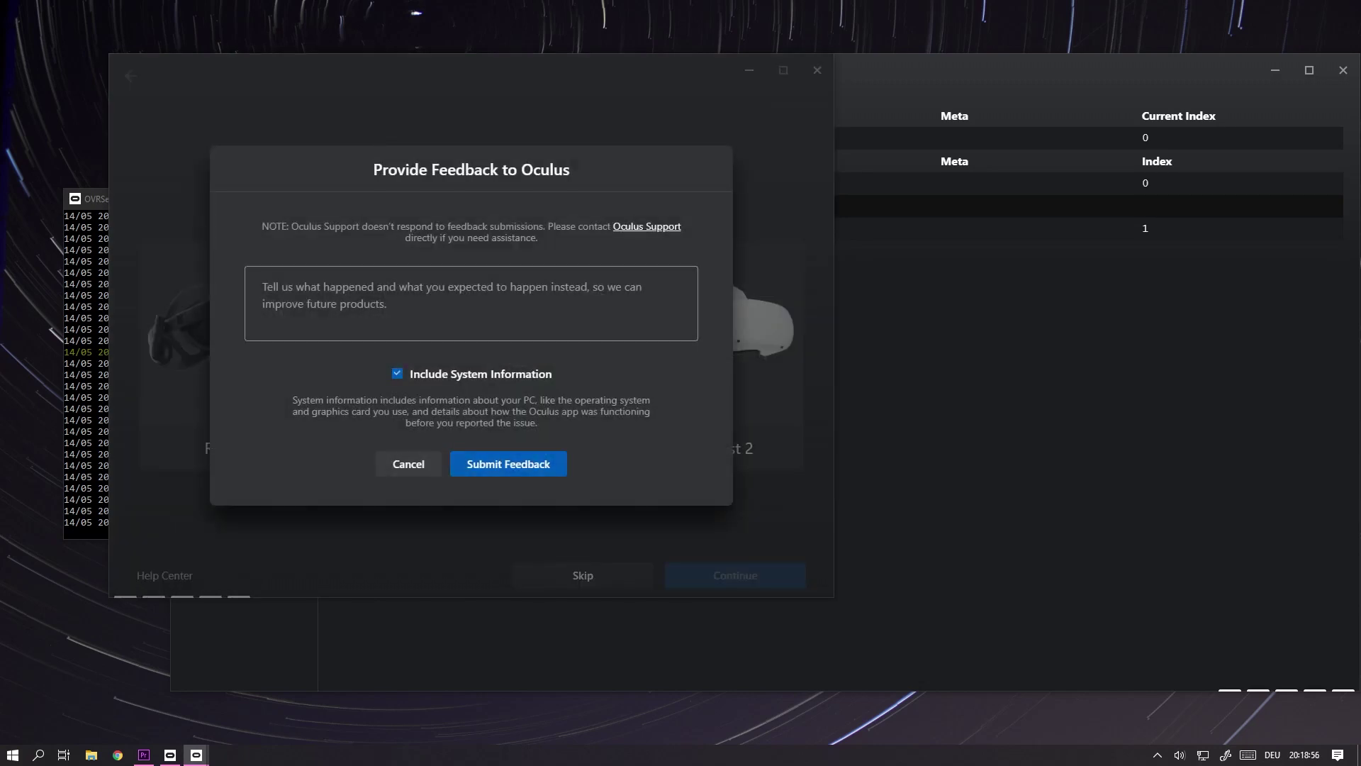
{"action": "left_click", "coordinate": [409, 465]}
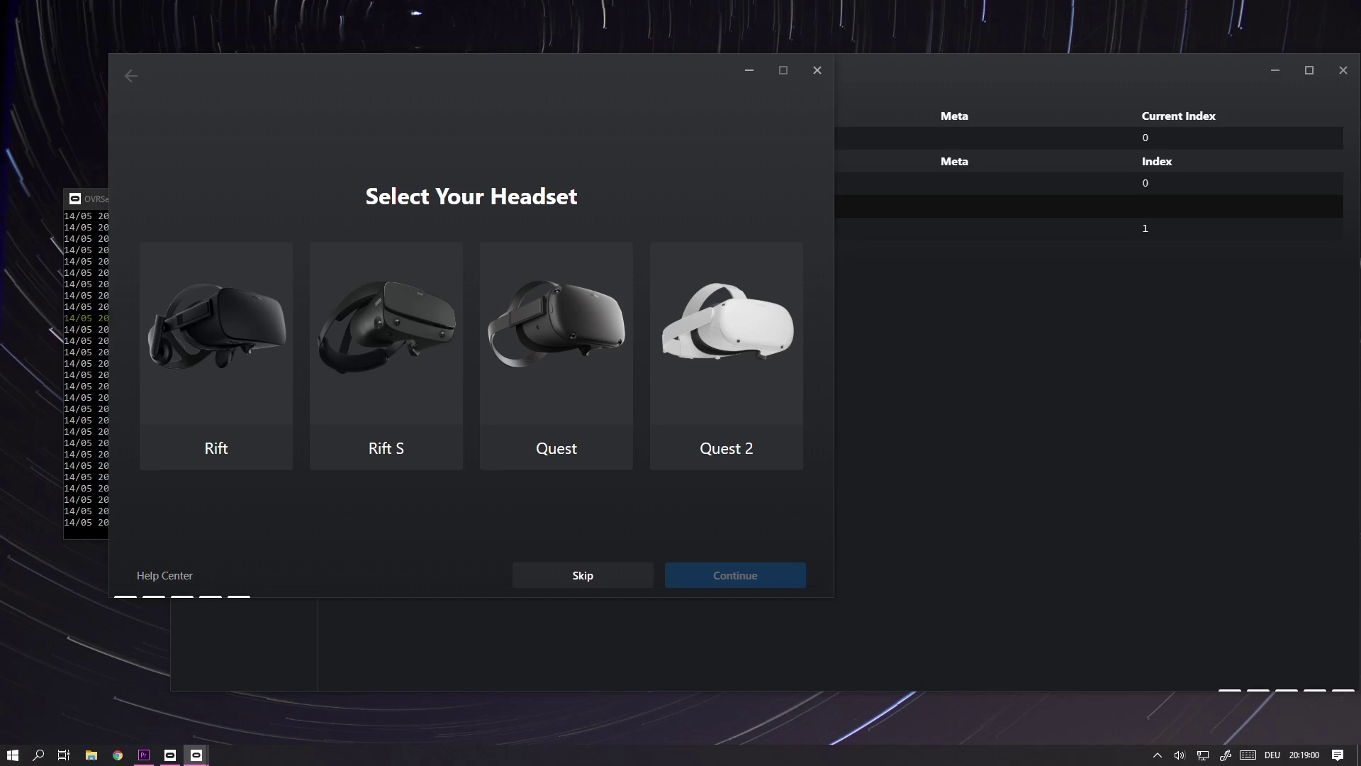
{"action": "left_click", "coordinate": [238, 585]}
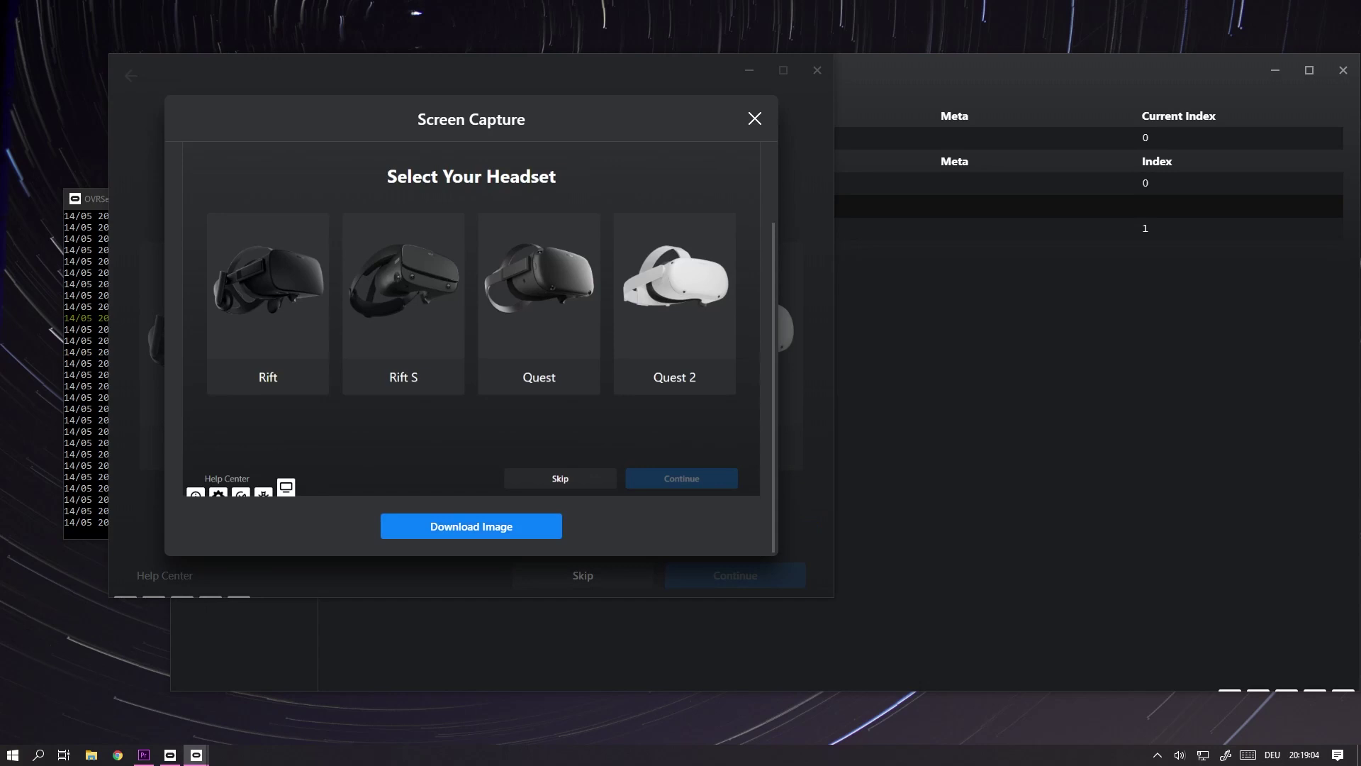
{"action": "key", "text": "Escape"}
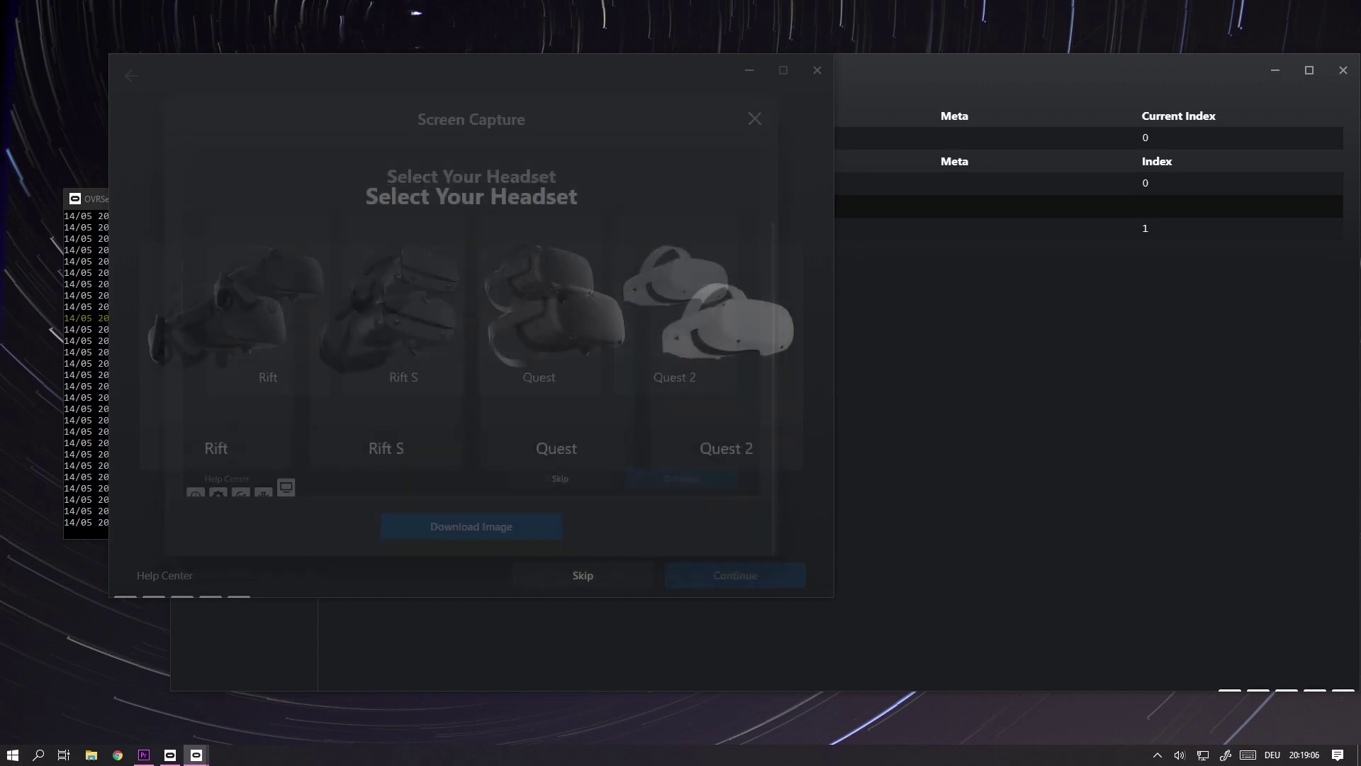
{"action": "left_click", "coordinate": [583, 575]}
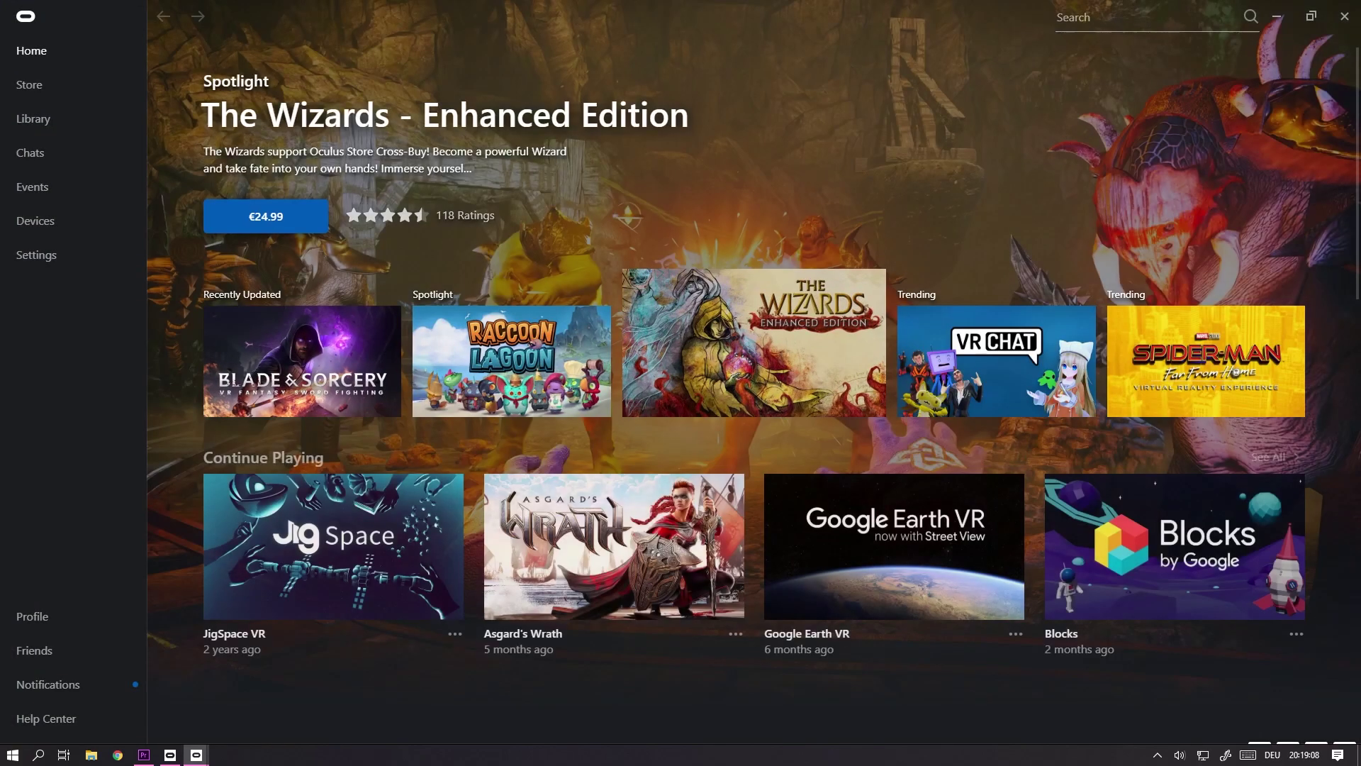
{"action": "key", "text": "ctrl+shift+d"}
{"action": "left_click", "coordinate": [209, 172]}
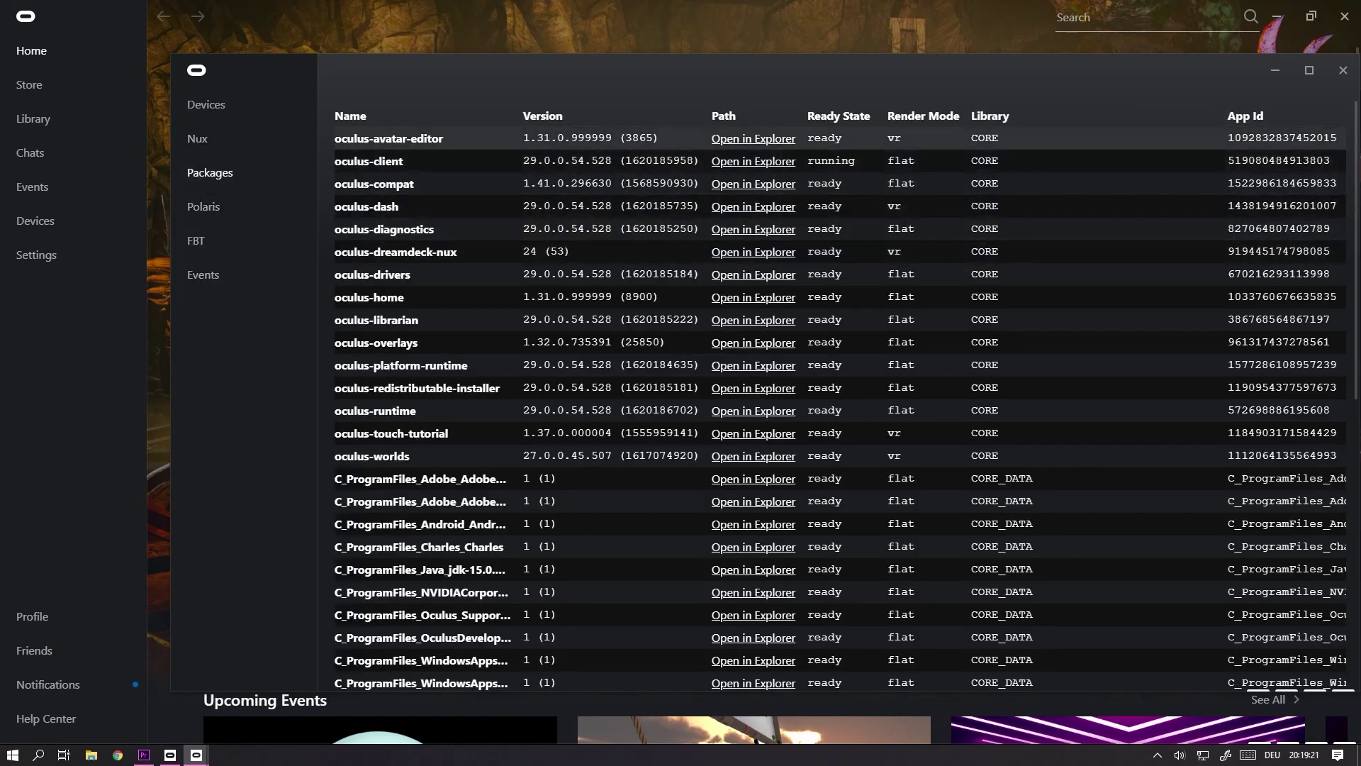
{"action": "left_click_drag", "start_coordinate": [825, 138], "coordinate": [851, 229]}
{"action": "left_click_drag", "start_coordinate": [1228, 138], "coordinate": [1338, 139]}
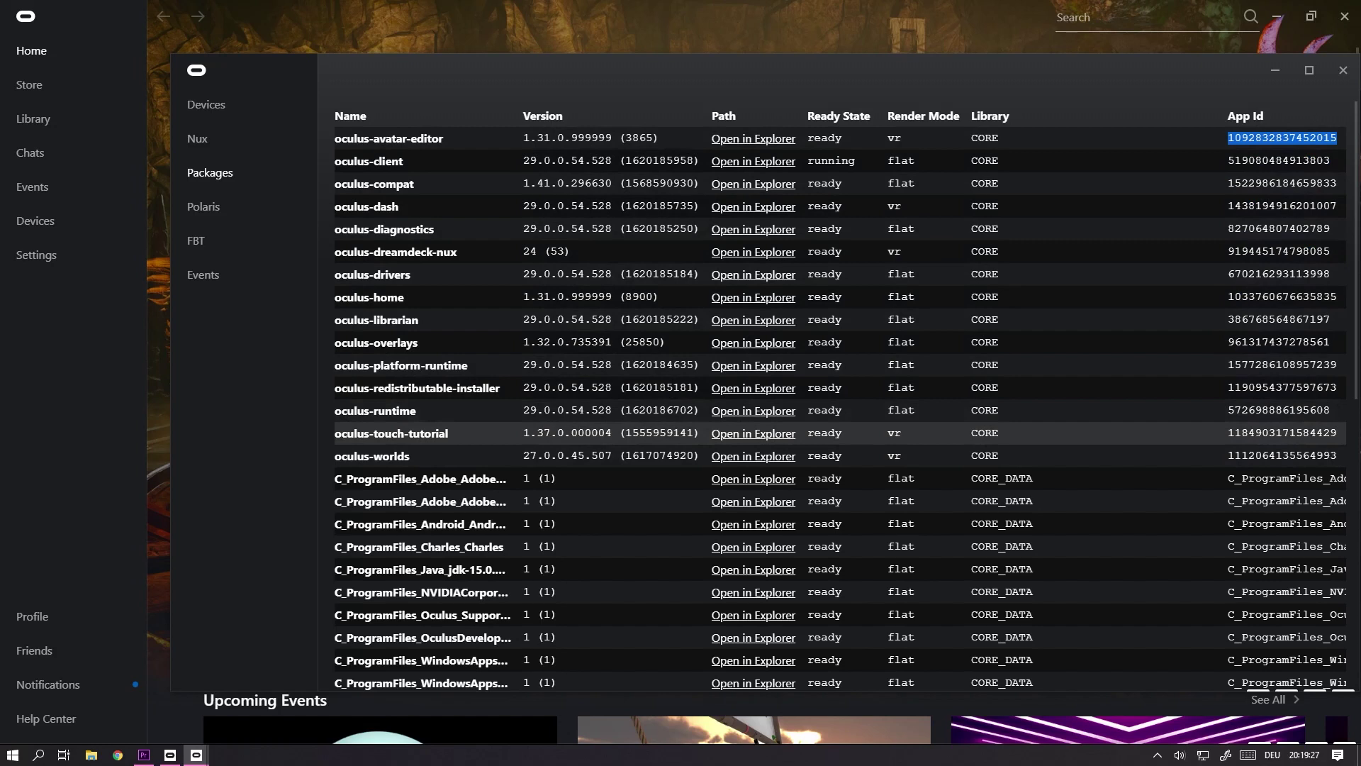
- Open the Polaris Checkbox demo and uncheck the Try Me example
{"action": "left_click", "coordinate": [203, 206]}
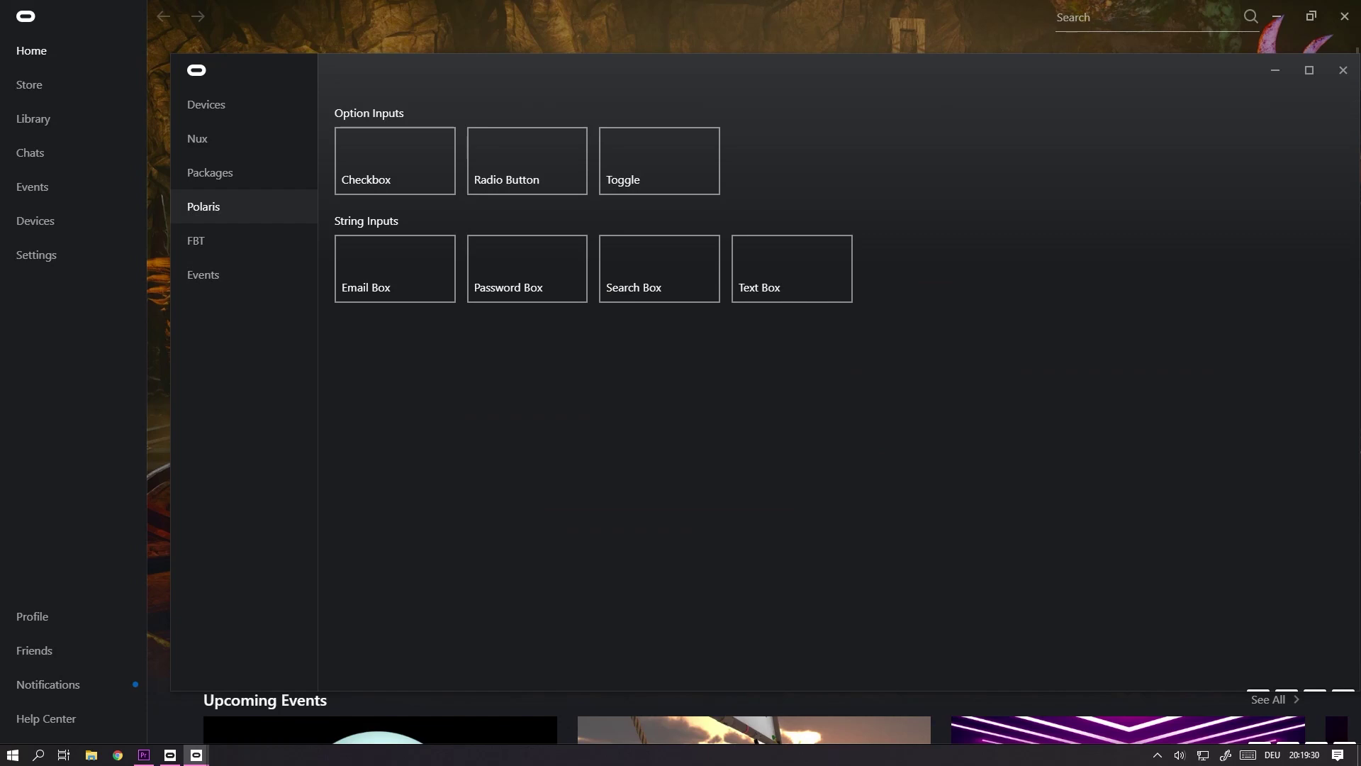
{"action": "key", "text": "Left"}
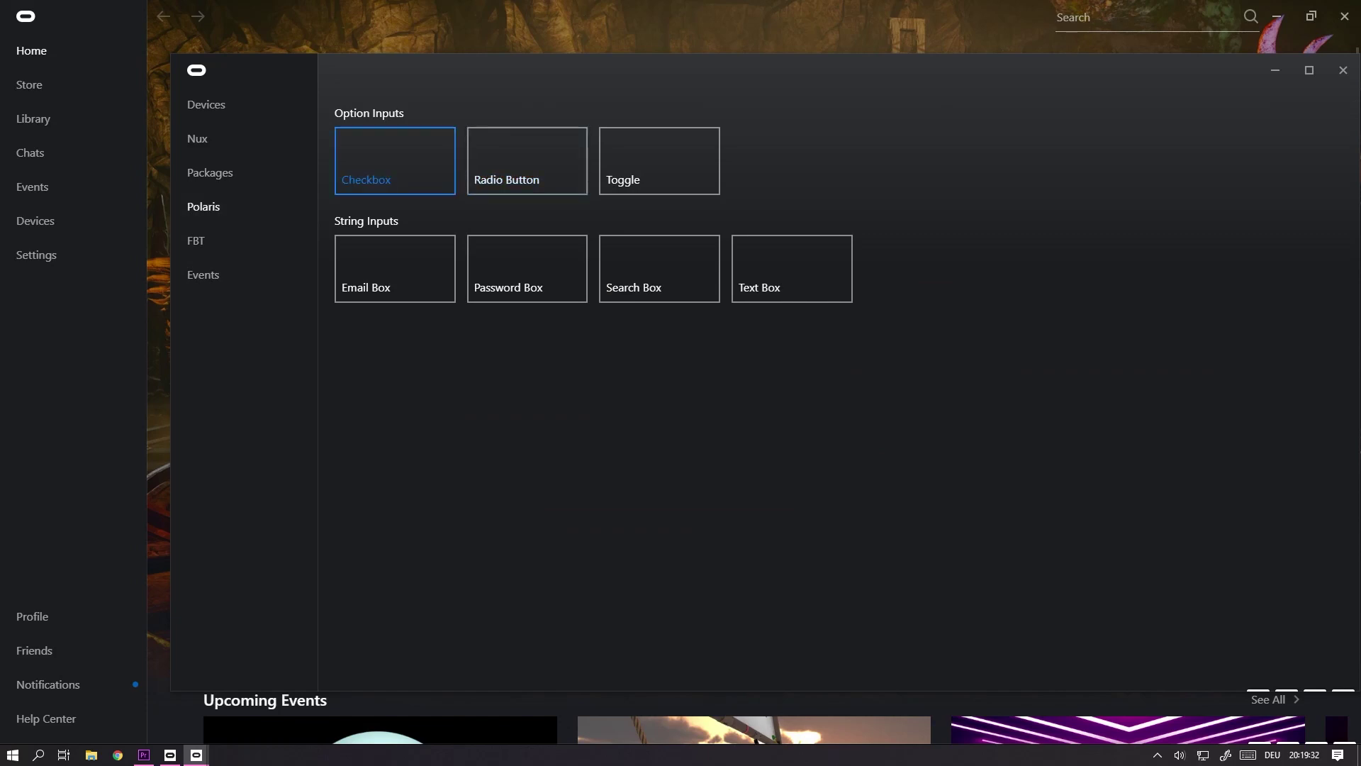
{"action": "key", "text": "Return"}
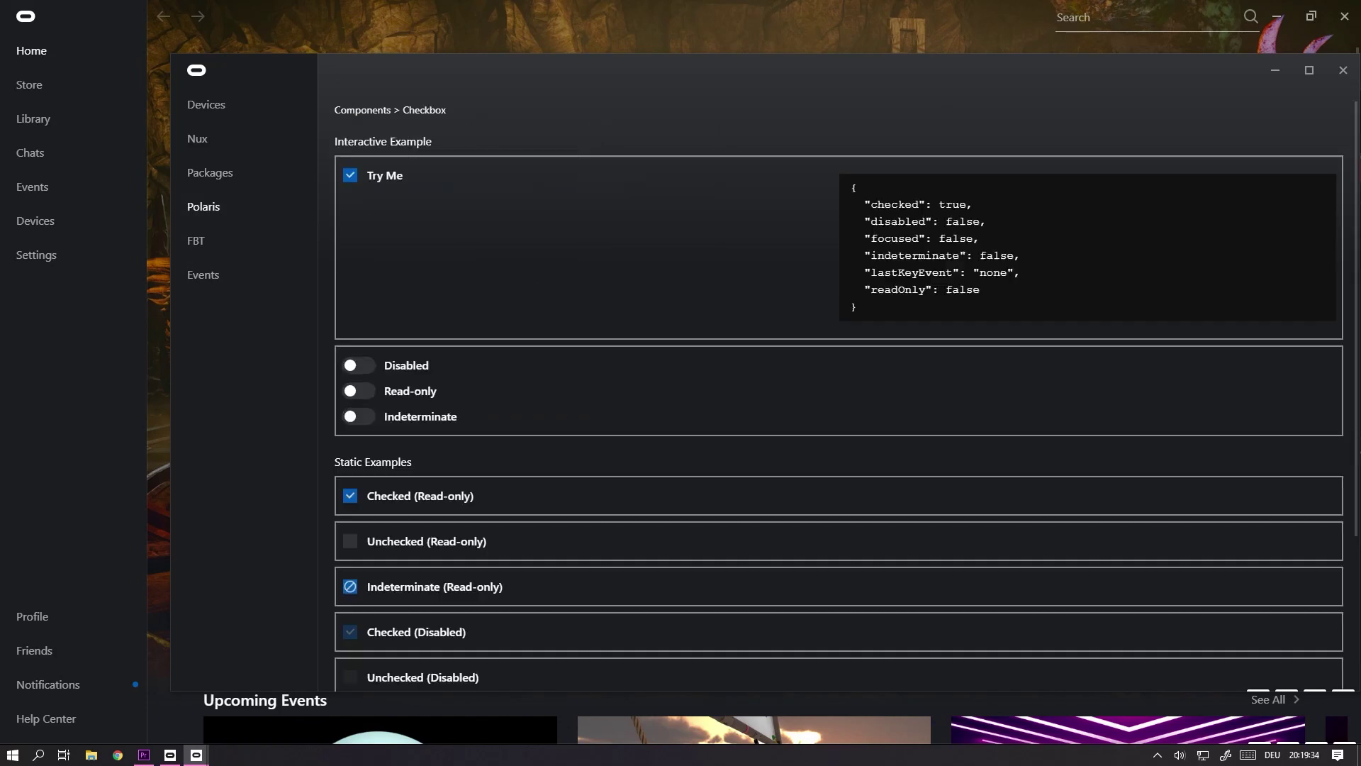
{"action": "key", "text": "space"}
- Open the FBT test page with the keyboard
{"action": "key", "text": "Left"}
{"action": "key", "text": "Down"}
{"action": "key", "text": "Return"}
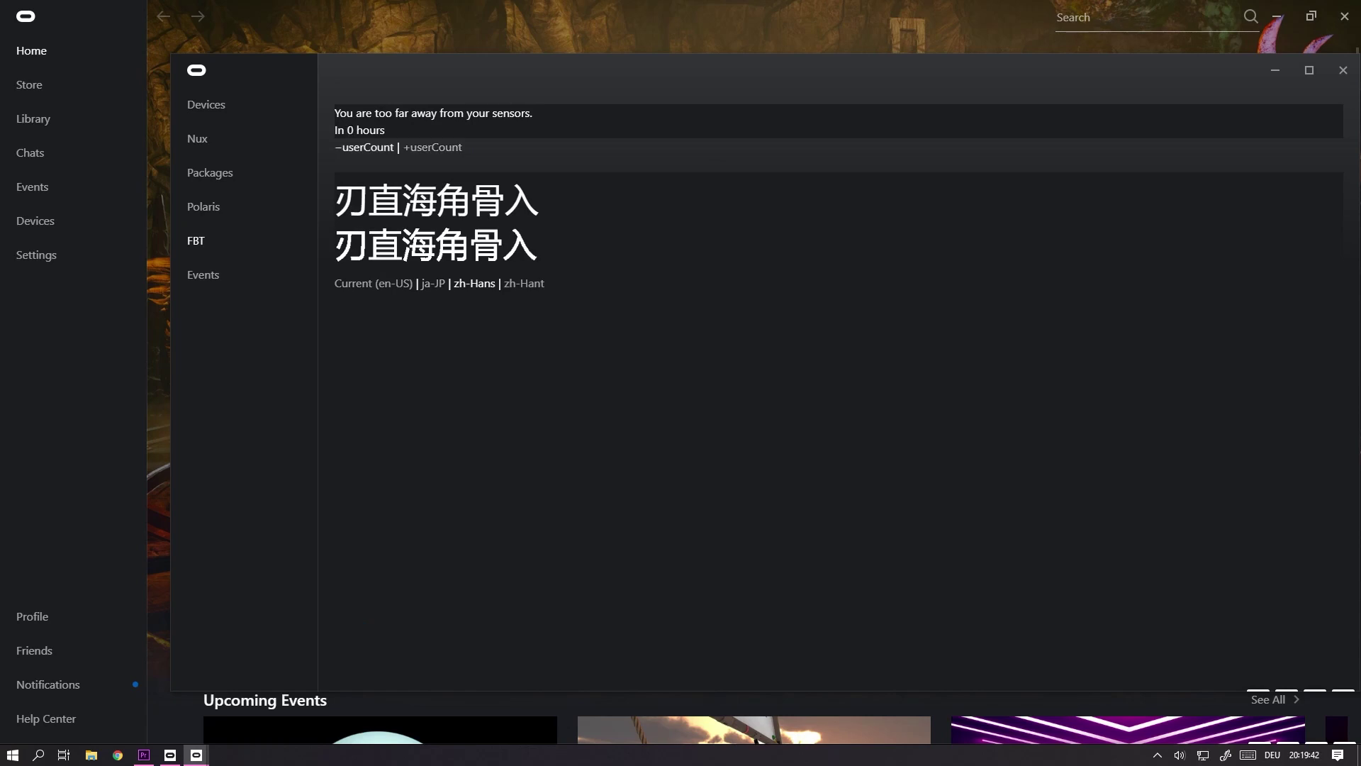
- Open the Events test page and toggle Interest on and off
{"action": "key", "text": "Down"}
{"action": "key", "text": "Return"}
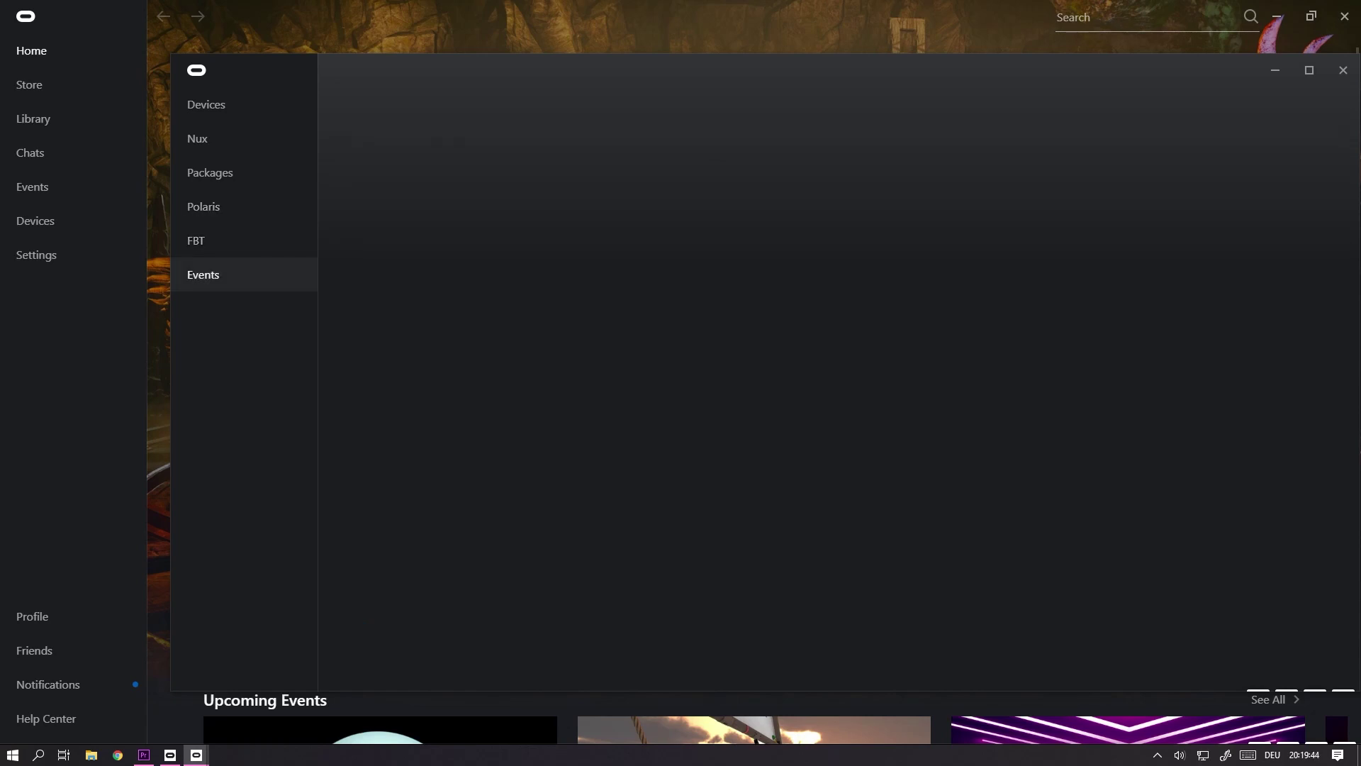
{"action": "key", "text": "Tab"}
{"action": "key", "text": "space"}
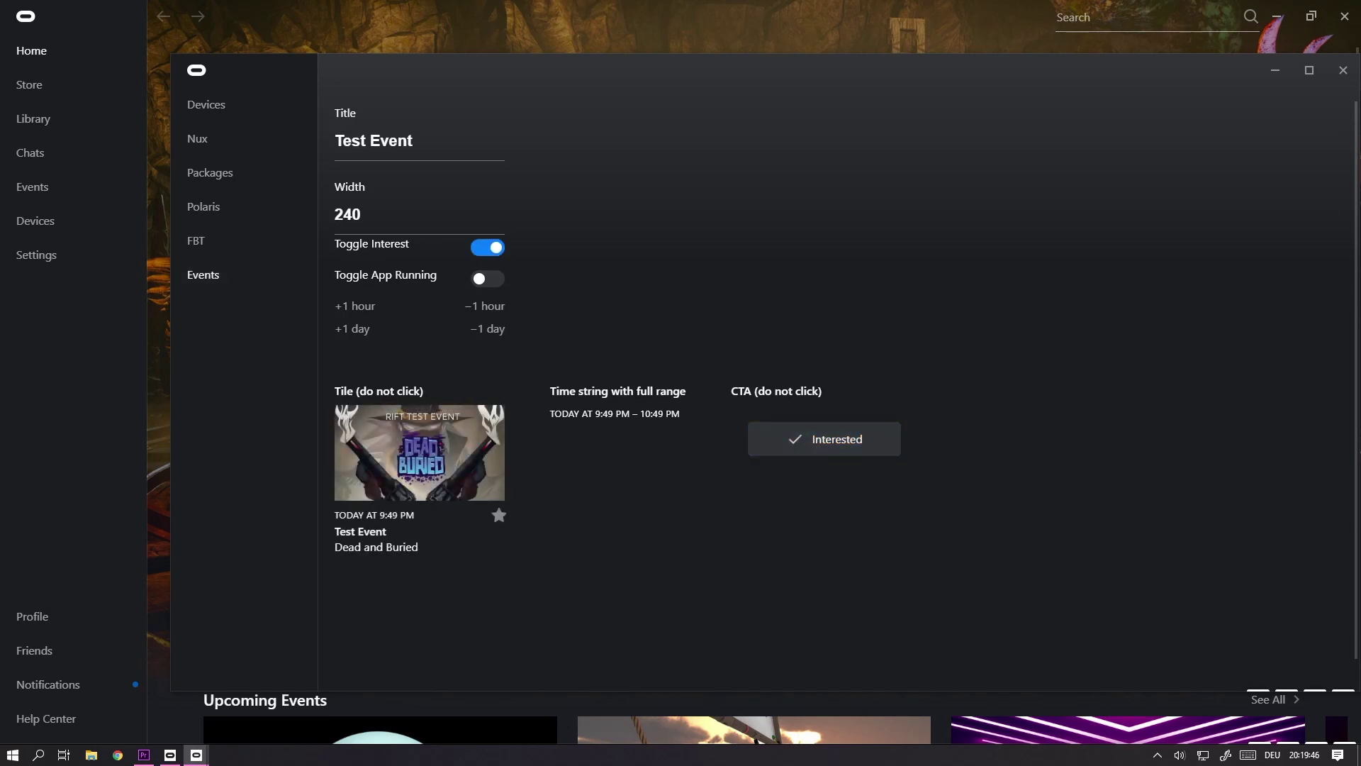
{"action": "key", "text": "space"}
- Toggle App Running and shift the test event by an hour and a day
{"action": "key", "text": "Tab"}
{"action": "key", "text": "space"}
{"action": "key", "text": "space"}
{"action": "key", "text": "Tab"}
{"action": "key", "text": "Tab"}
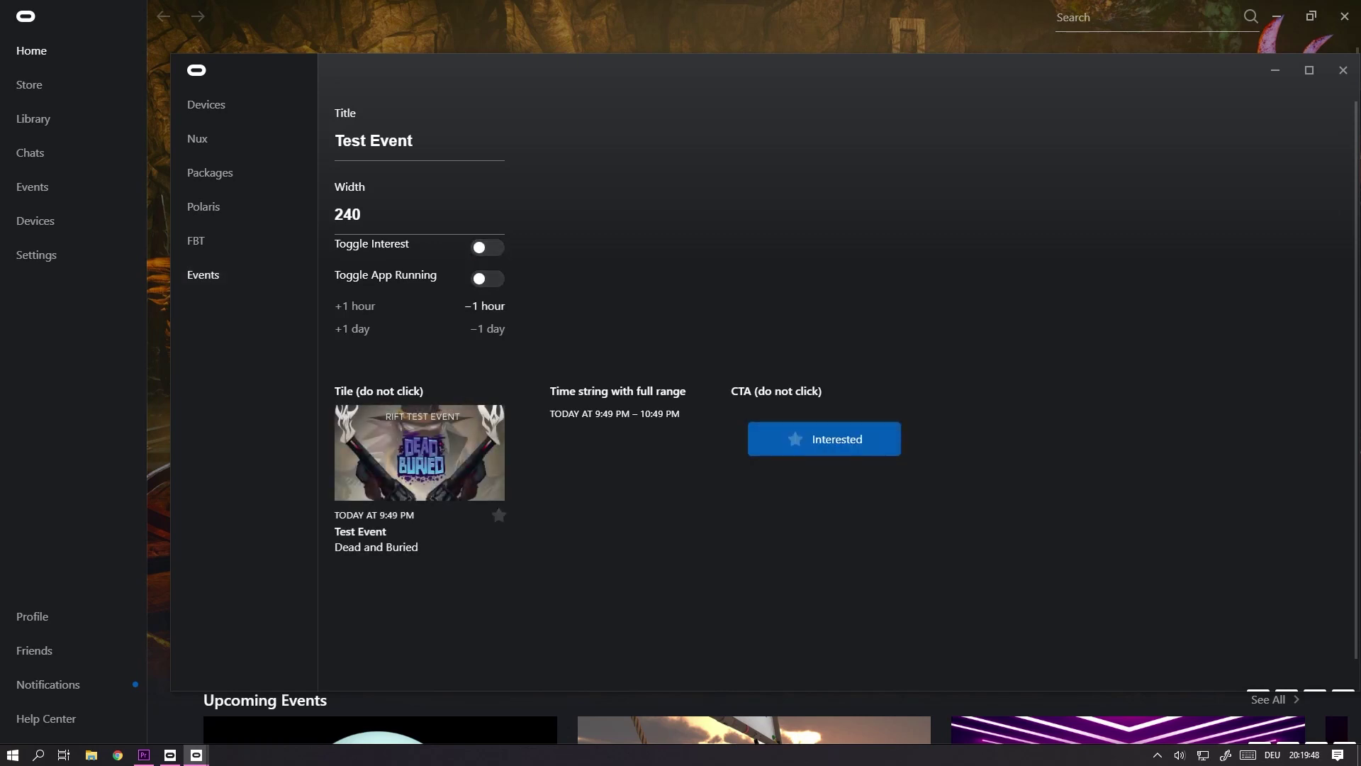
{"action": "key", "text": "space"}
{"action": "key", "text": "Tab"}
{"action": "key", "text": "space"}
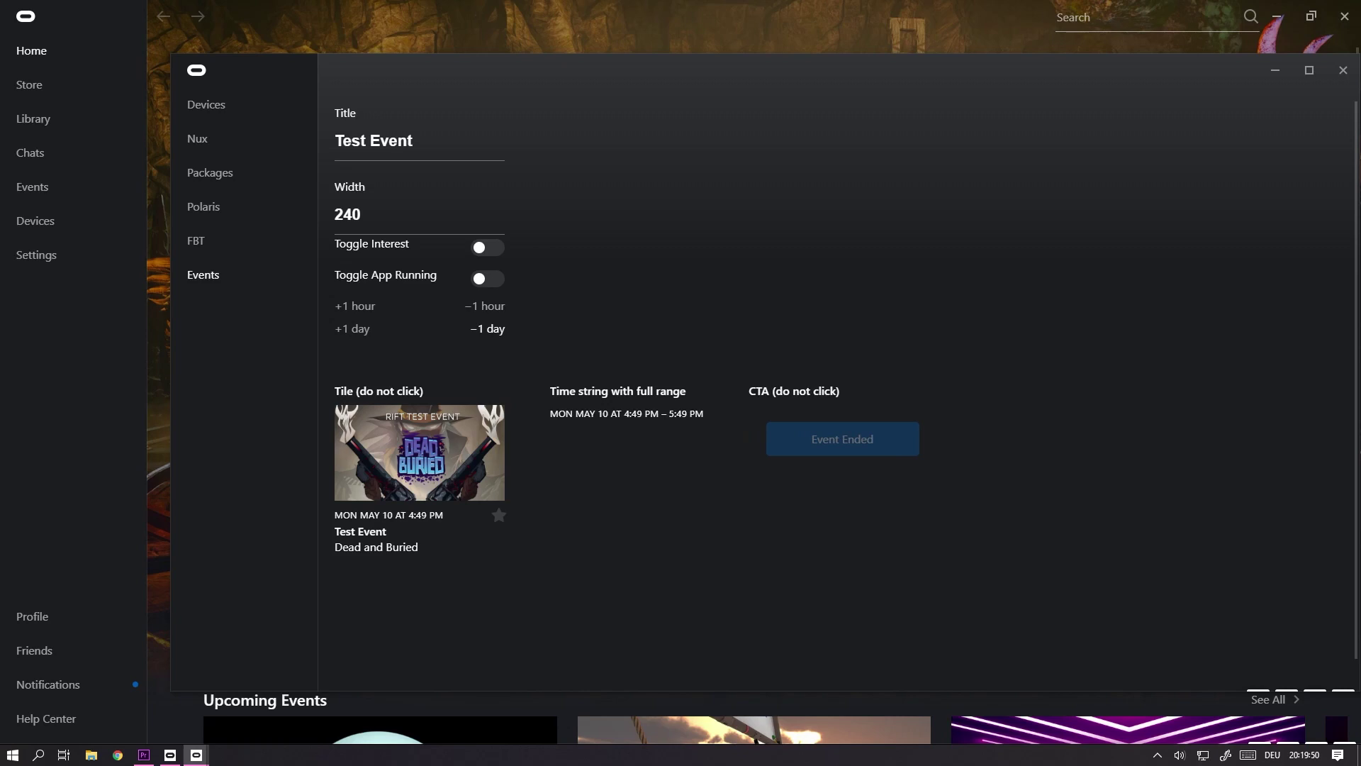
{"action": "key", "text": "shift+Tab"}
{"action": "key", "text": "space"}
{"action": "key", "text": "space"}
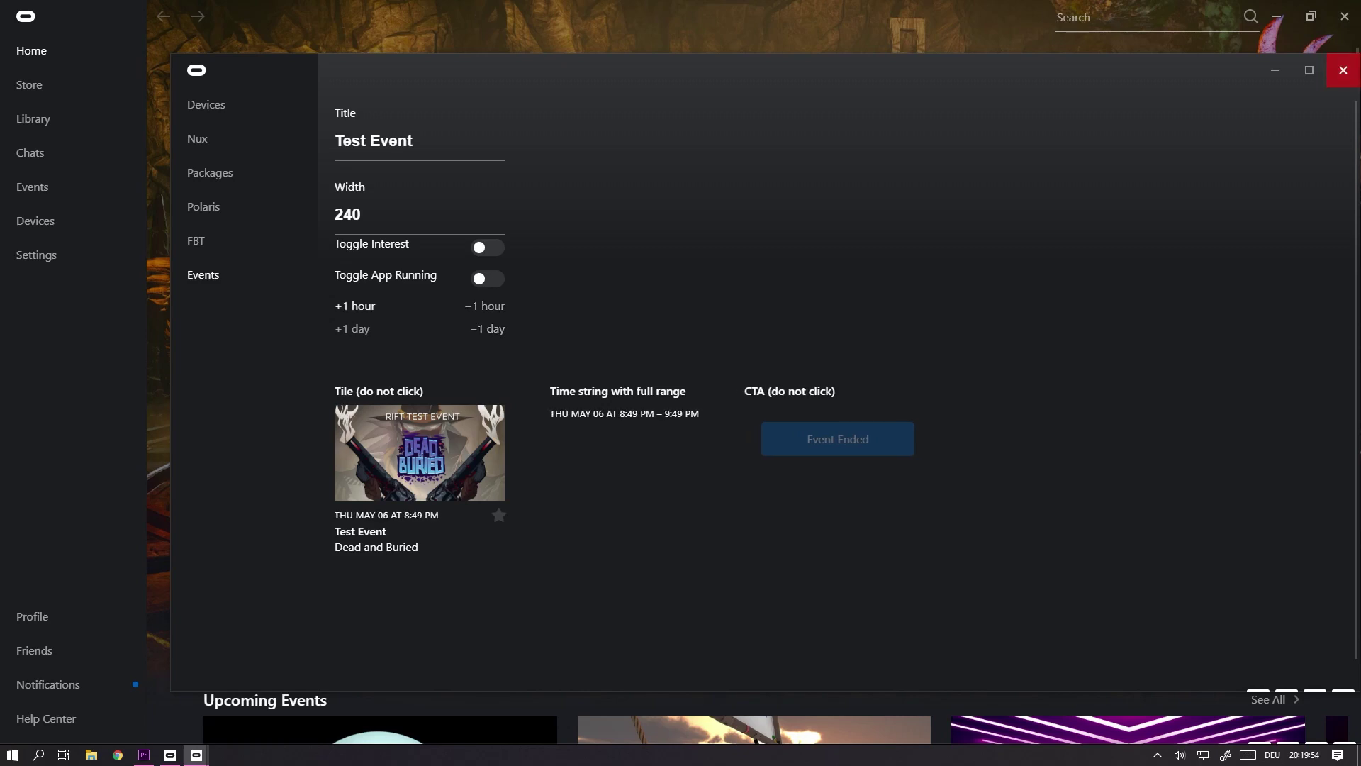
- Close the debug window, select runtime version 29.0.0.54.528 in Settings' Developer tab, then show Debug
{"action": "left_click", "coordinate": [1344, 70]}
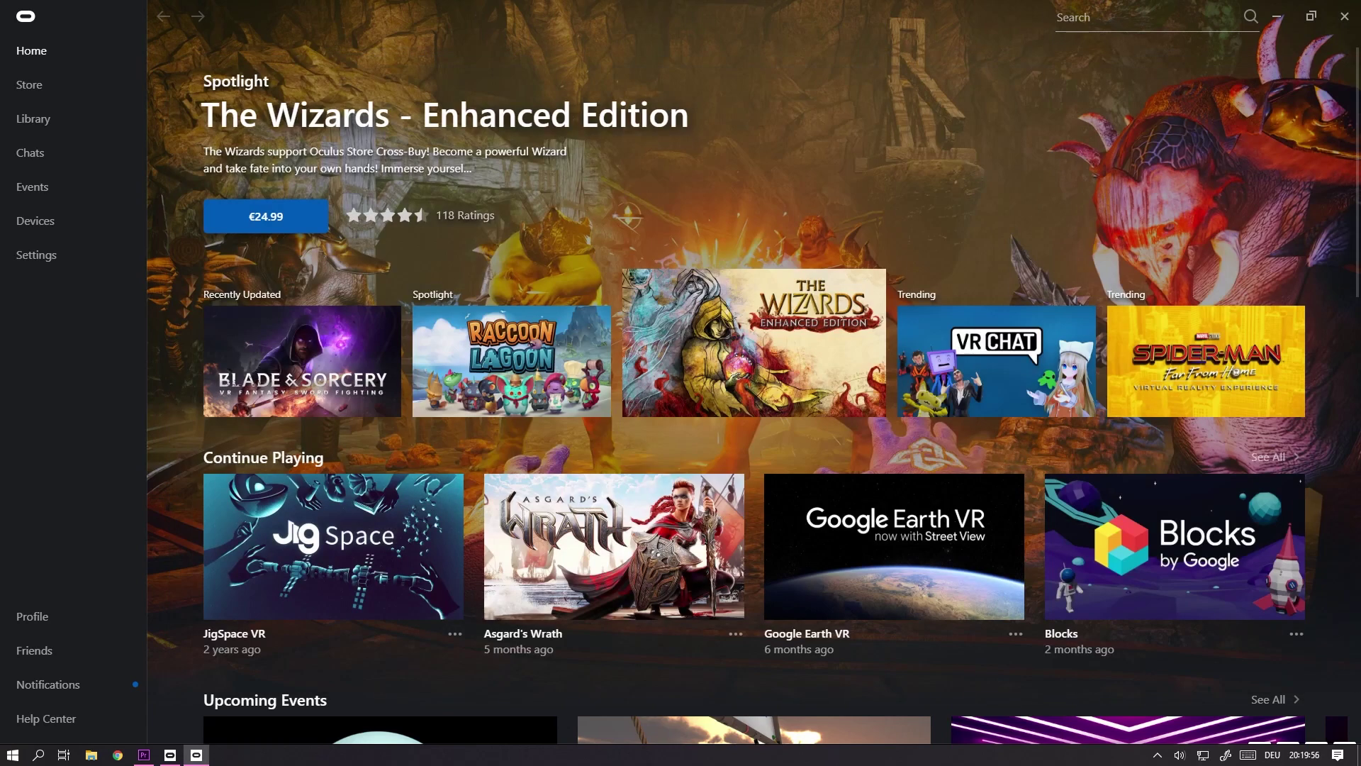
{"action": "left_click", "coordinate": [37, 254]}
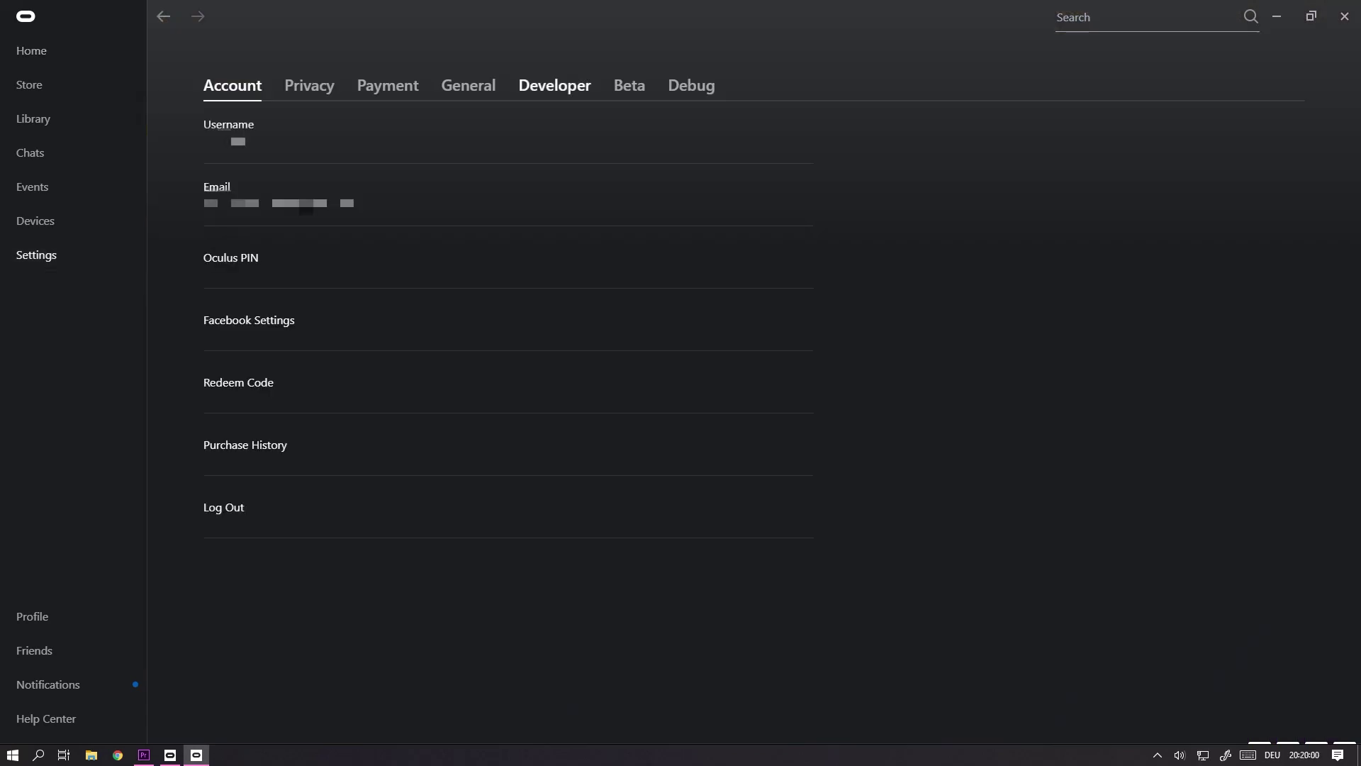
{"action": "left_click", "coordinate": [555, 85]}
{"action": "left_click_drag", "start_coordinate": [336, 140], "coordinate": [202, 141]}
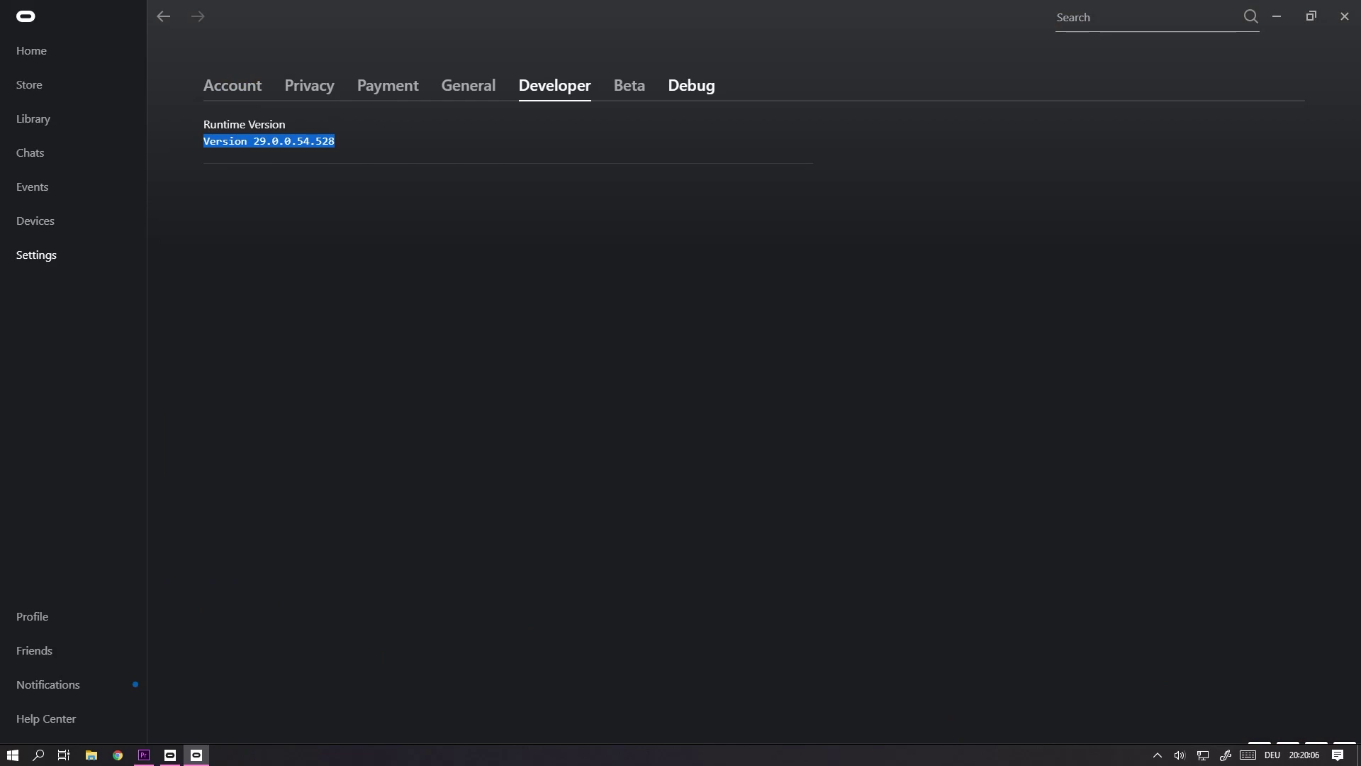
{"action": "left_click", "coordinate": [692, 85]}
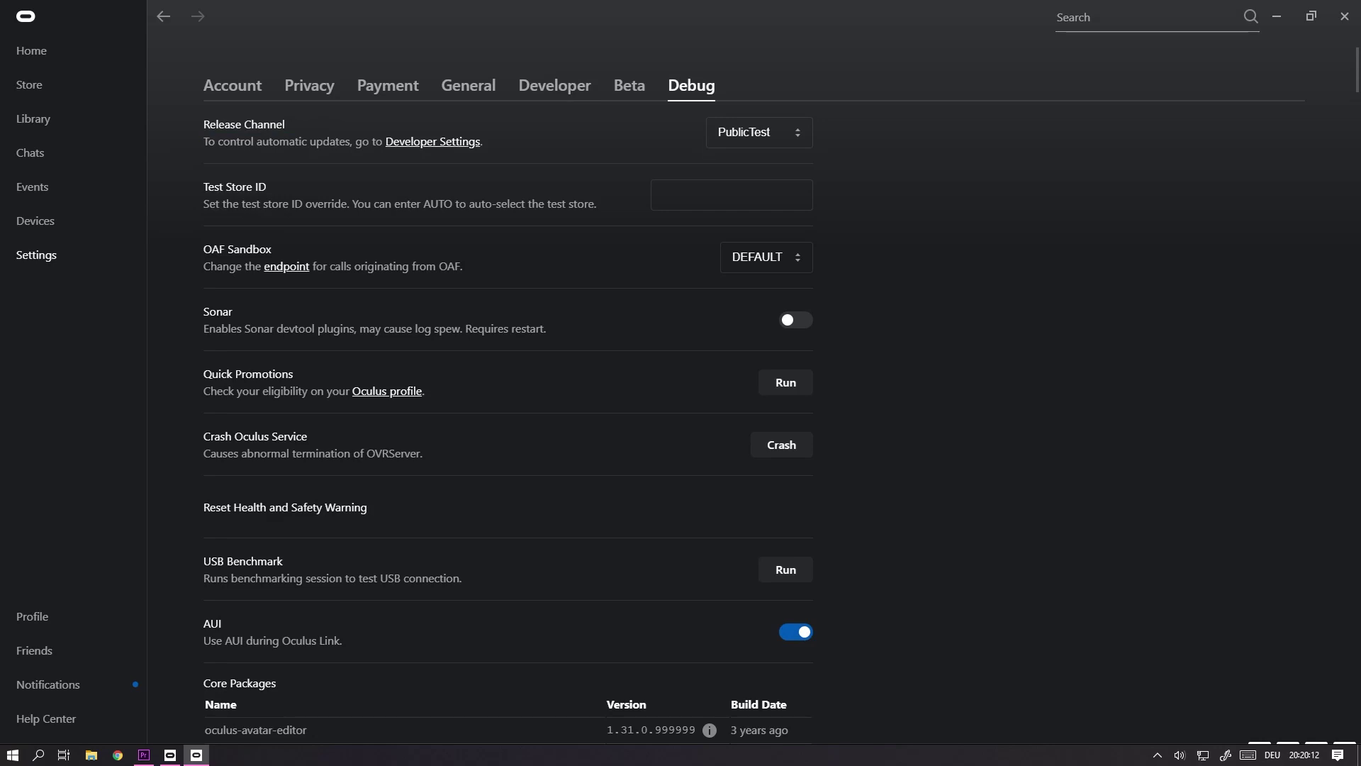
- Check the Release Channel list and Beta tab, then focus the Test Store ID field
{"action": "left_click", "coordinate": [760, 132]}
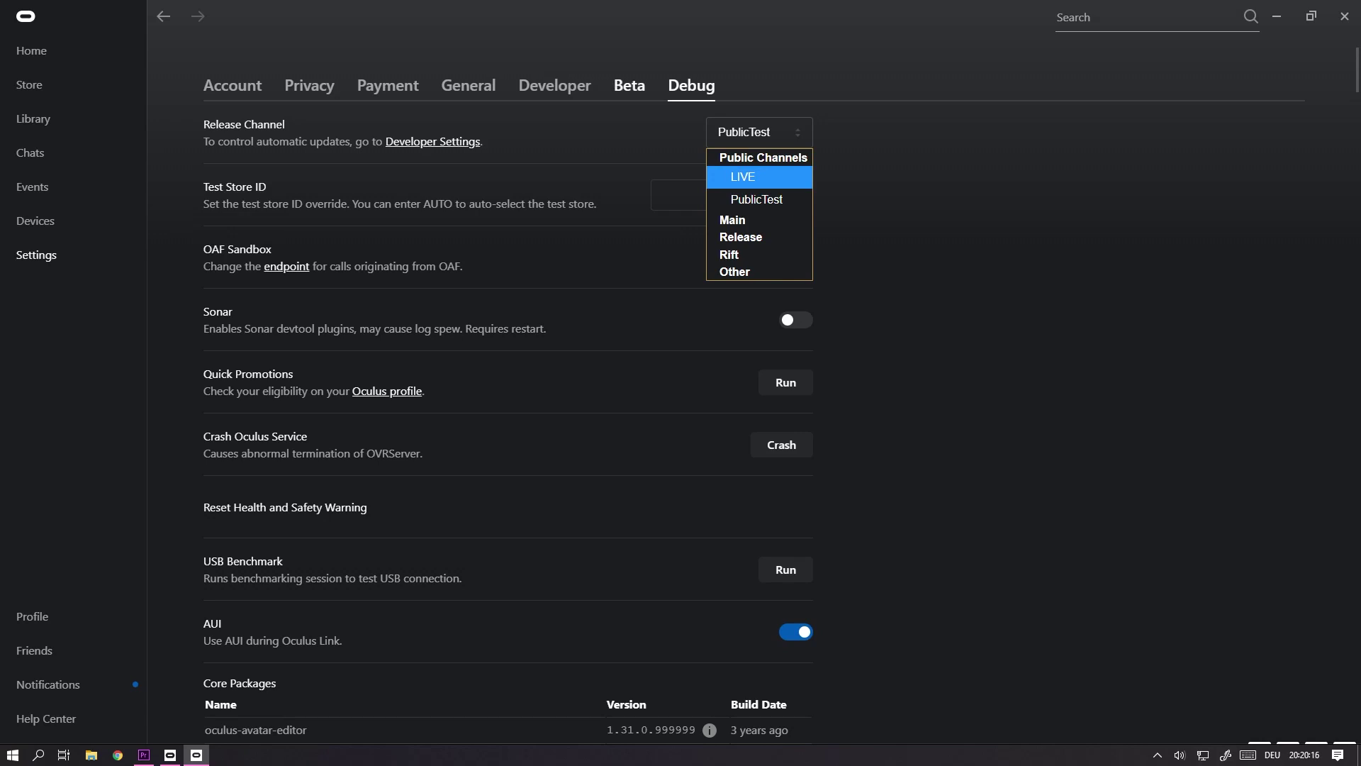
{"action": "left_click", "coordinate": [630, 85]}
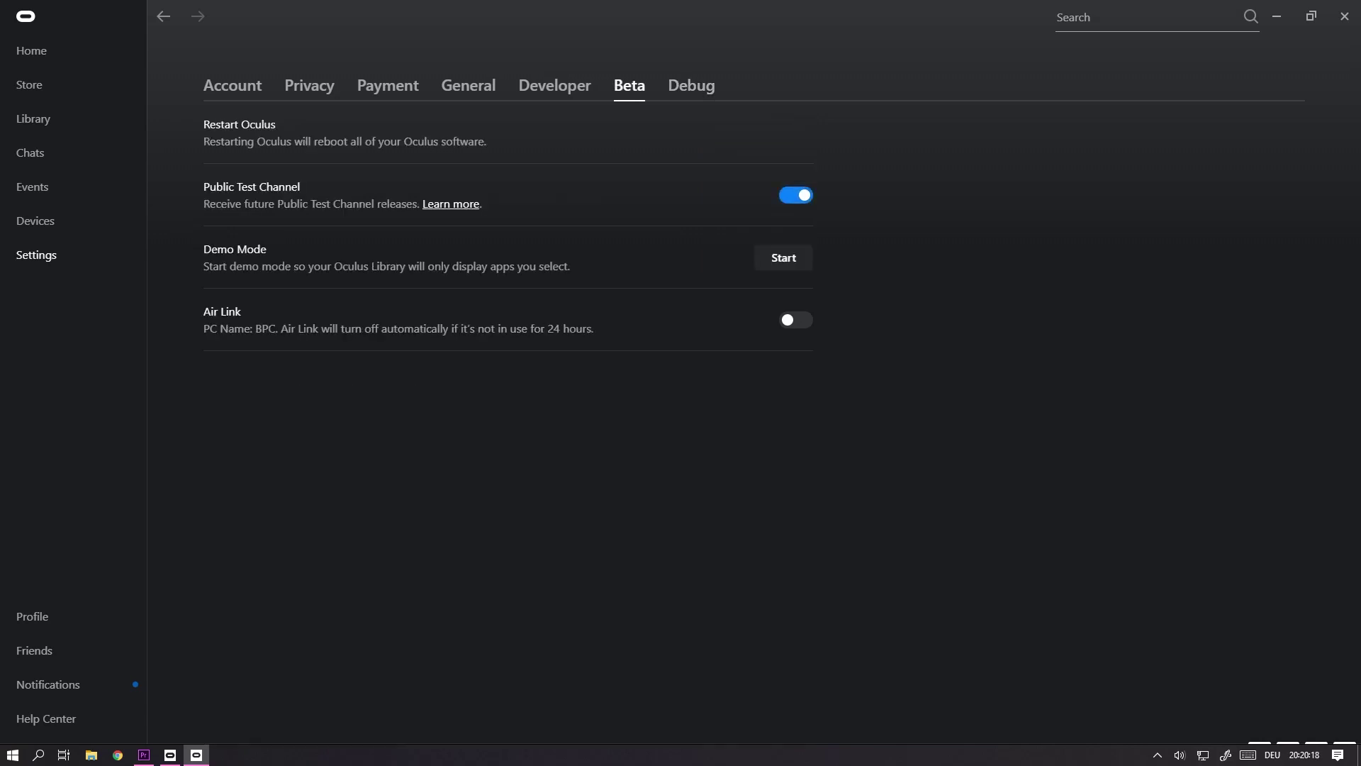
{"action": "left_click", "coordinate": [691, 86]}
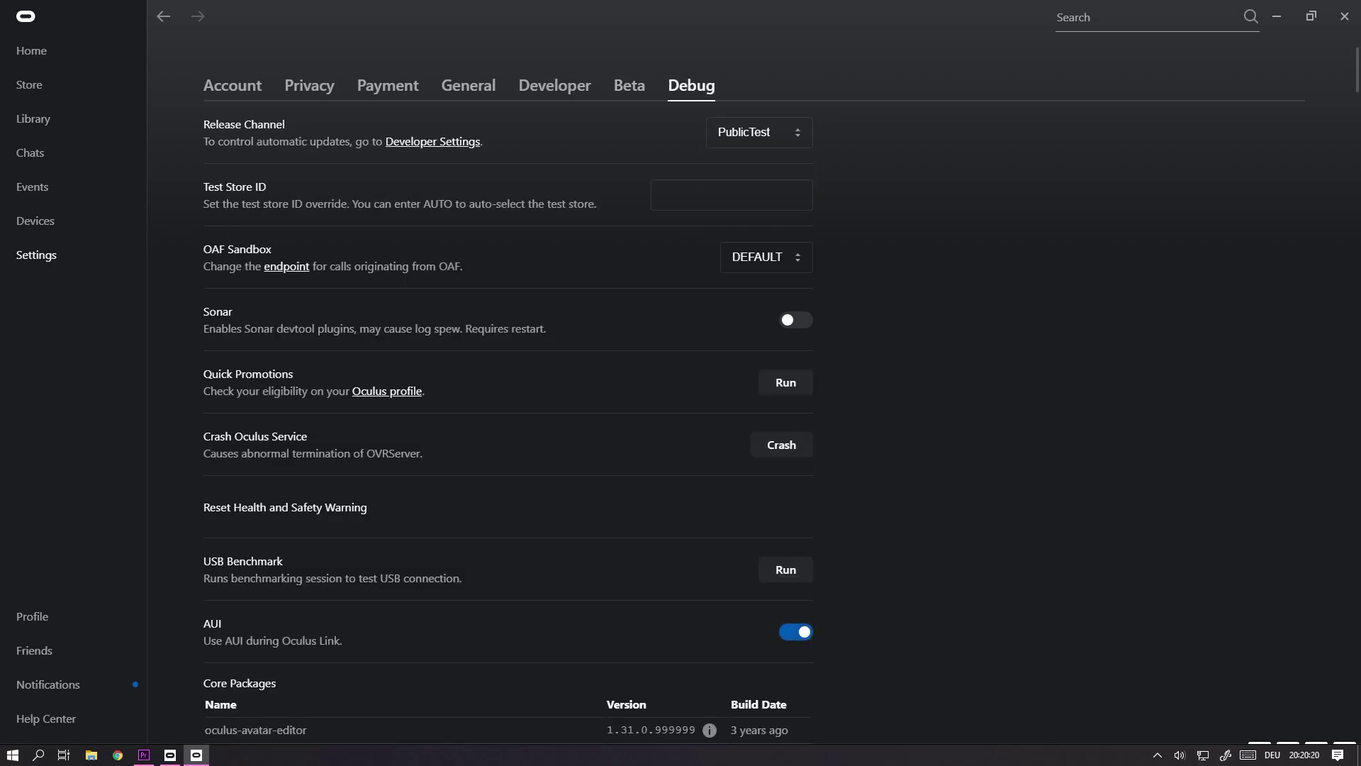
{"action": "left_click", "coordinate": [732, 194]}
- Browse the test store, view the Bo Test Coming Soon App 3 page, and return to the Store
{"action": "left_click", "coordinate": [32, 86]}
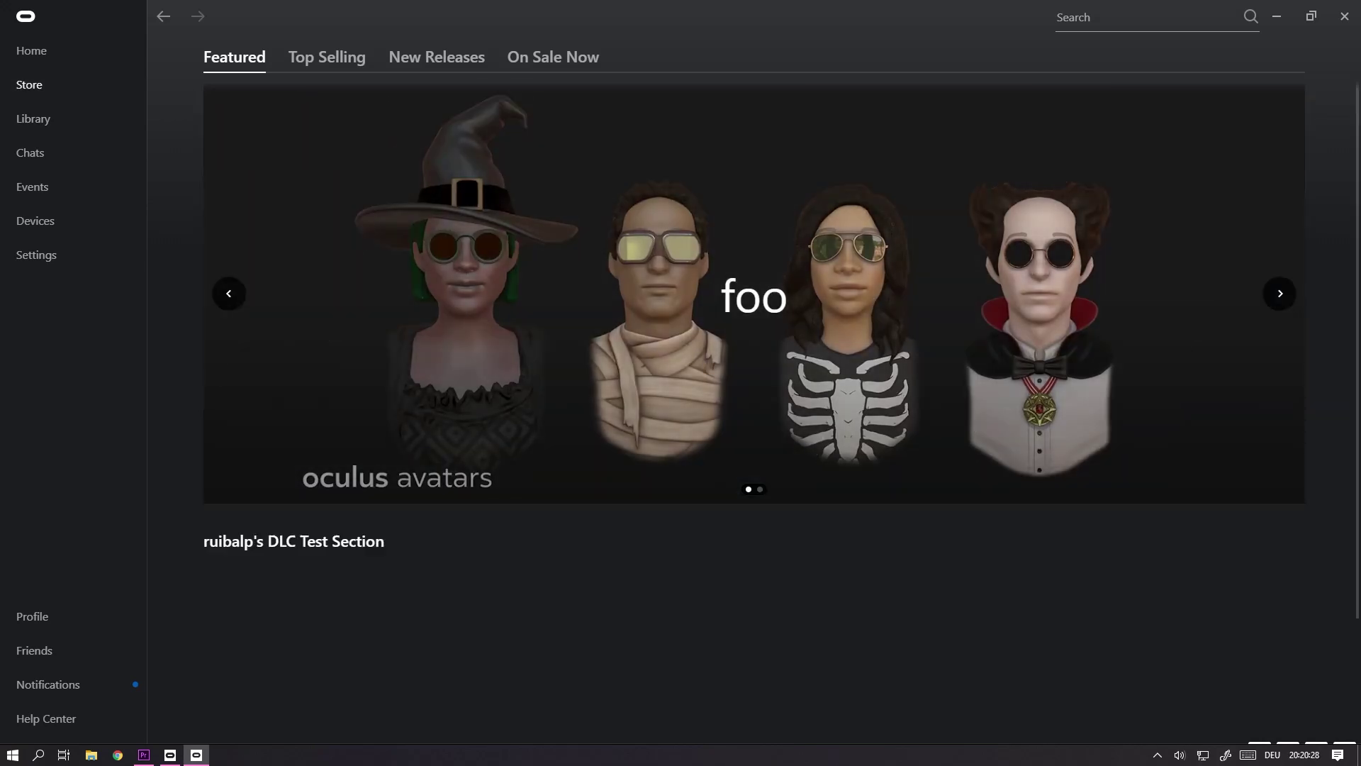
{"action": "scroll", "coordinate": [754, 404], "scroll_direction": "down", "scroll_amount": 3}
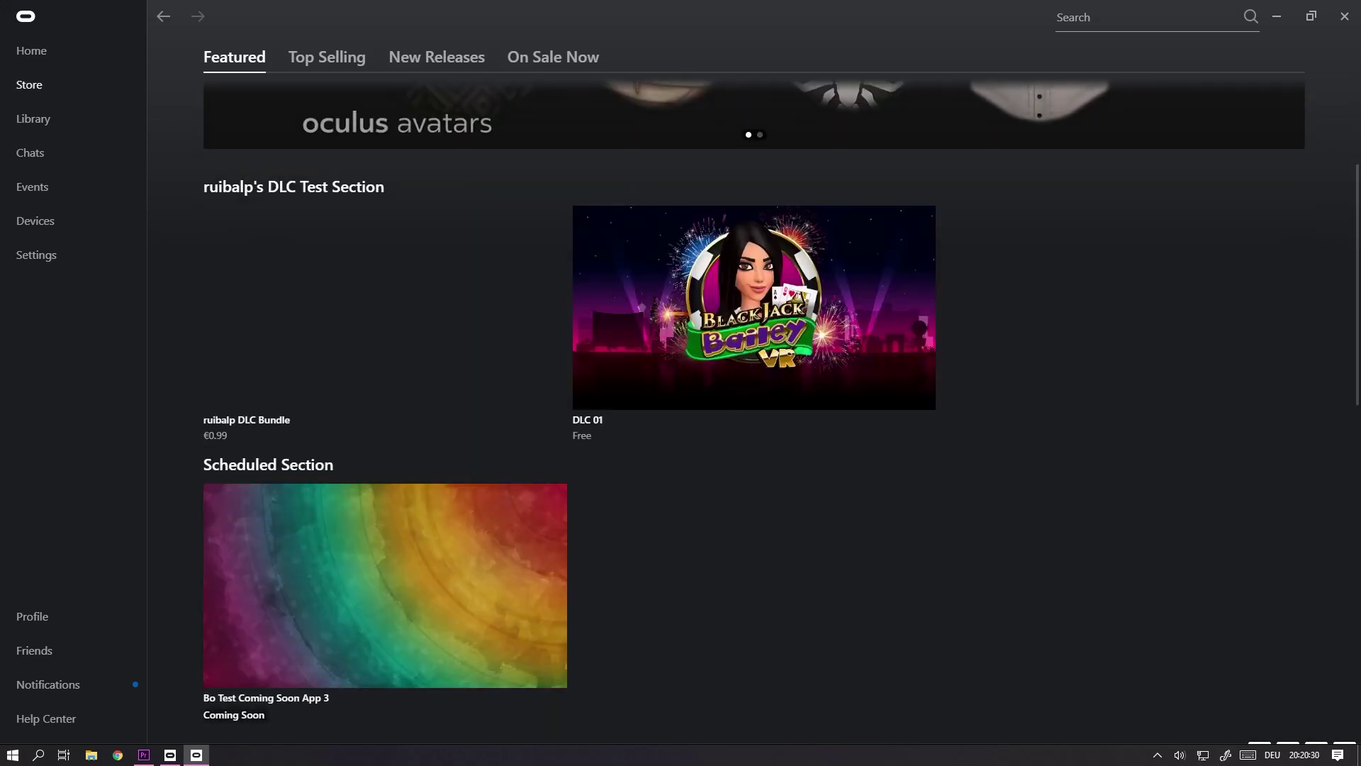
{"action": "left_click", "coordinate": [474, 609]}
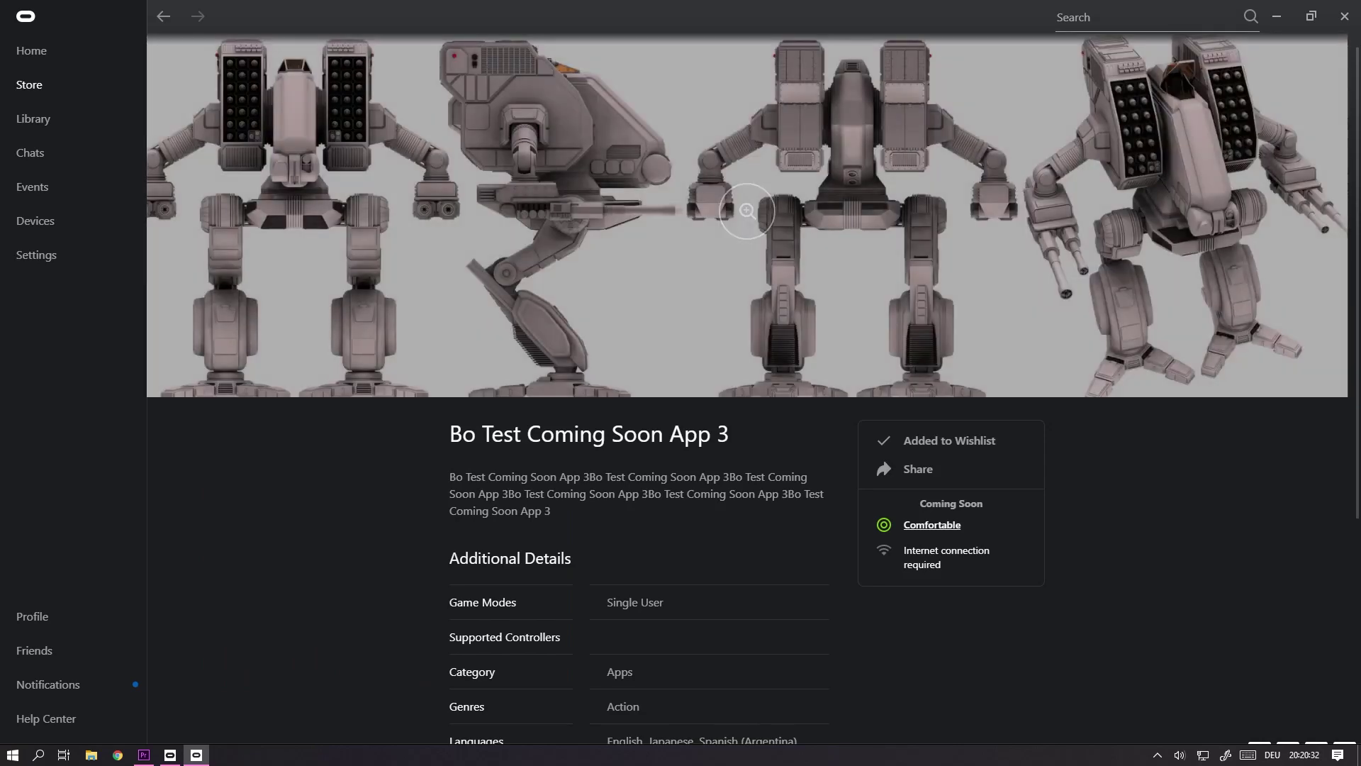
{"action": "scroll", "coordinate": [681, 404], "scroll_direction": "down", "scroll_amount": 3}
{"action": "key", "text": "alt+Left"}
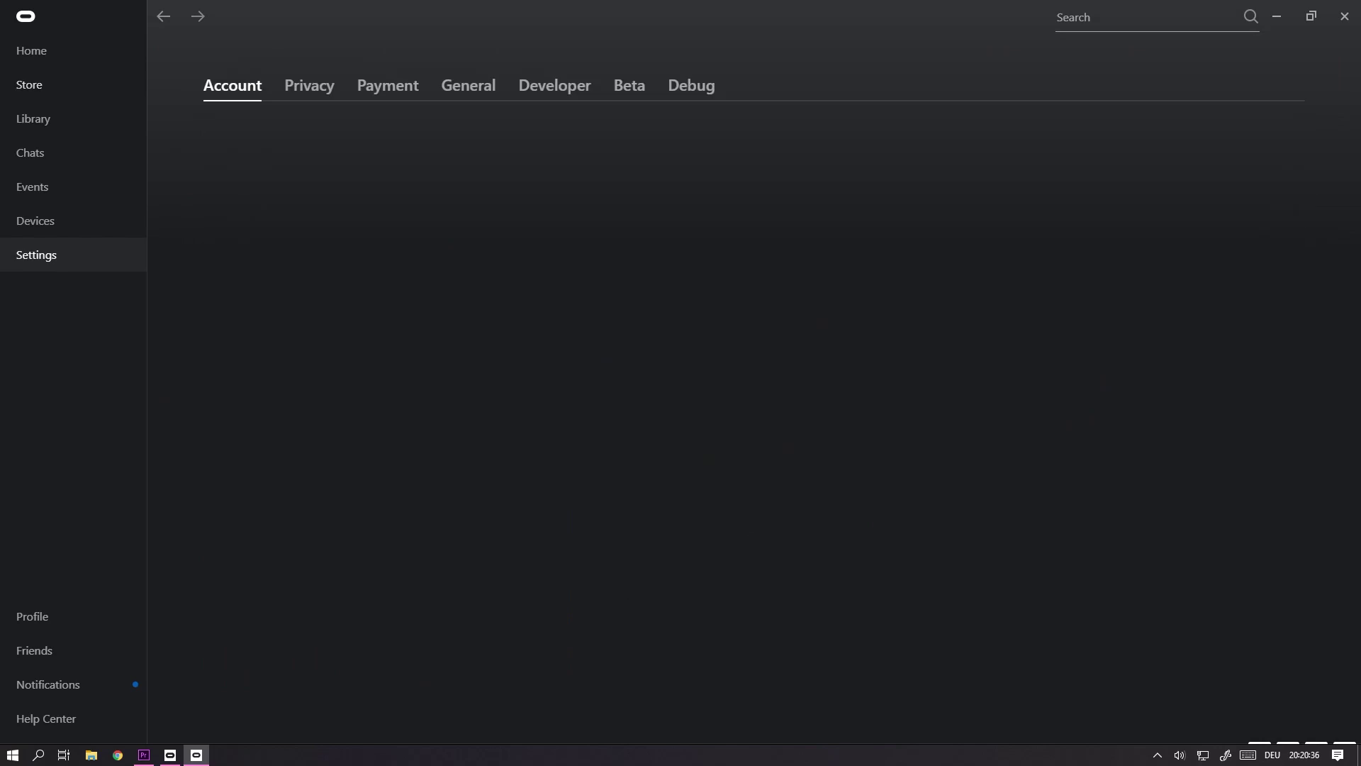
- Show the Debug settings and select the whole Core Packages version table
{"action": "left_click", "coordinate": [692, 85]}
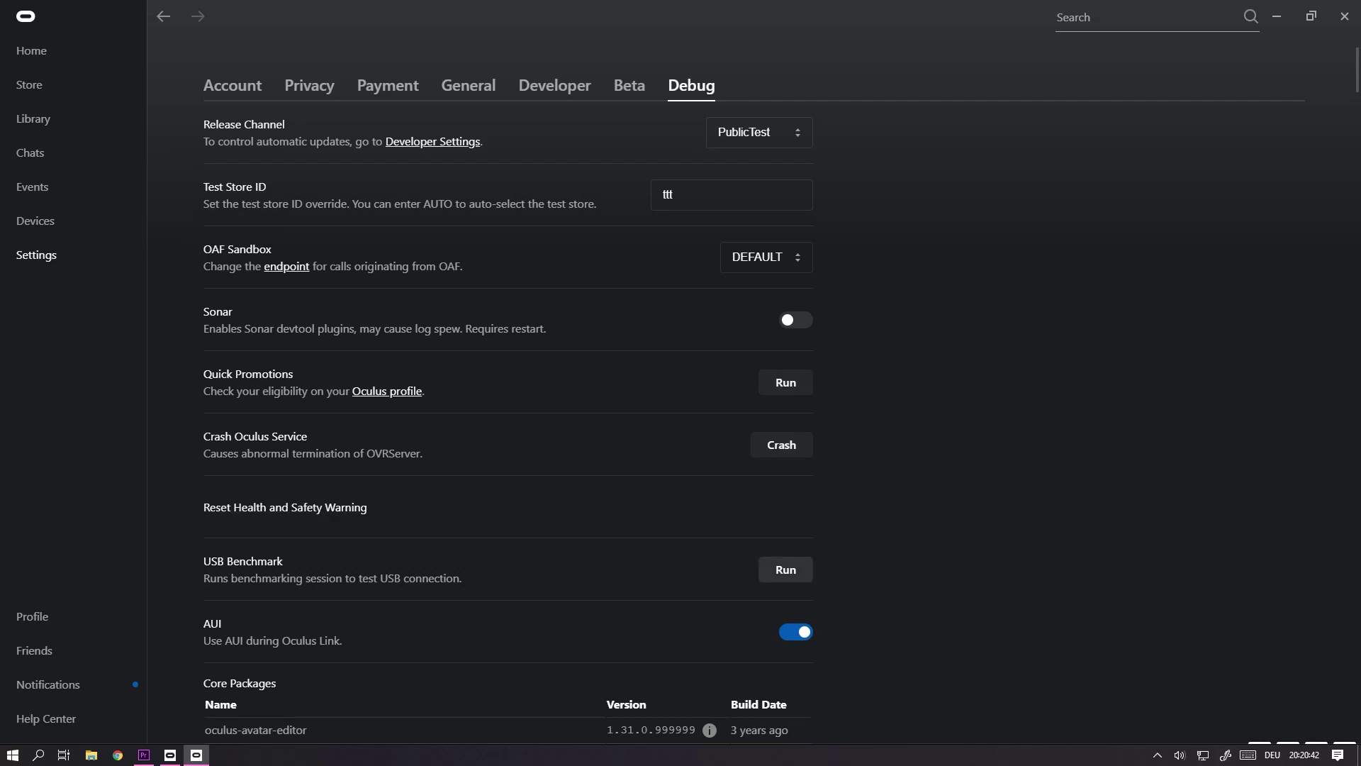
{"action": "scroll", "coordinate": [681, 425], "scroll_direction": "down", "scroll_amount": 1}
{"action": "scroll", "coordinate": [681, 425], "scroll_direction": "down", "scroll_amount": 3}
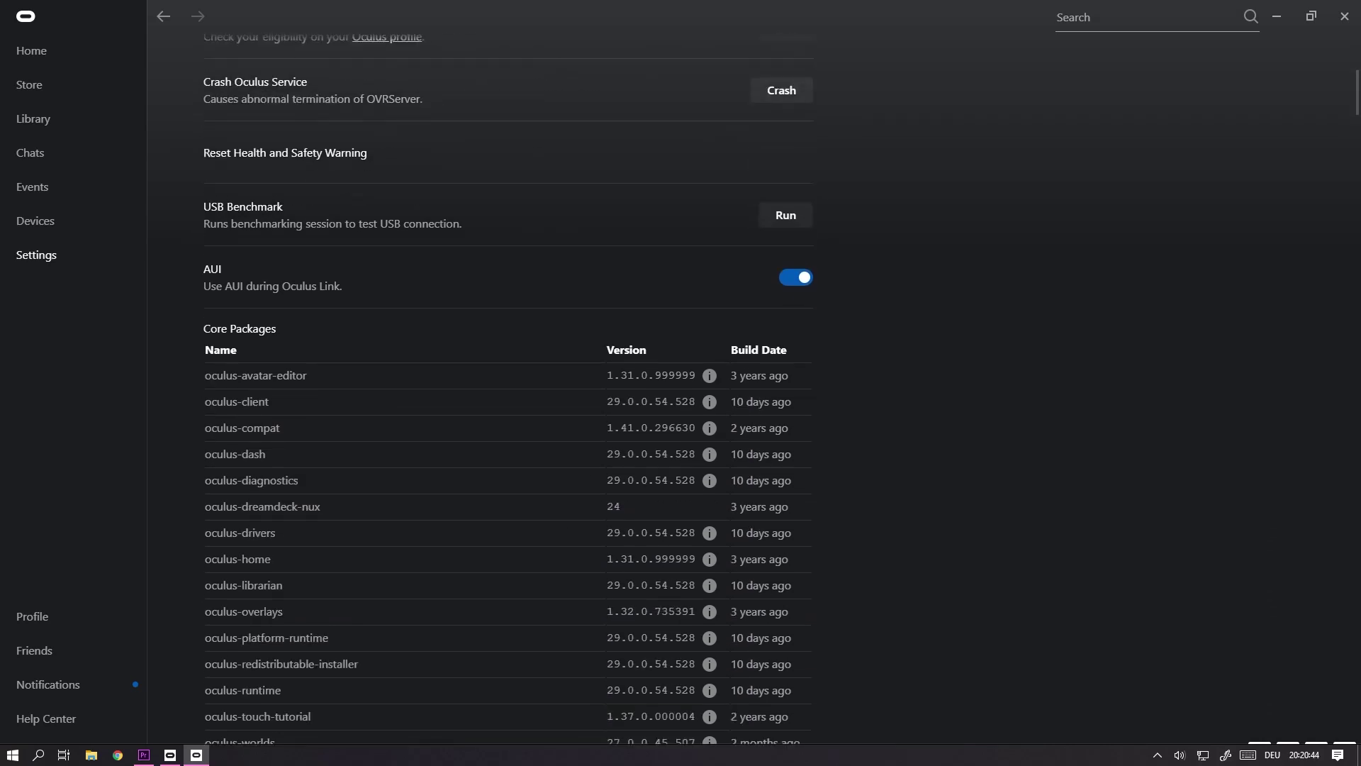
{"action": "scroll", "coordinate": [682, 426], "scroll_direction": "down", "scroll_amount": 2}
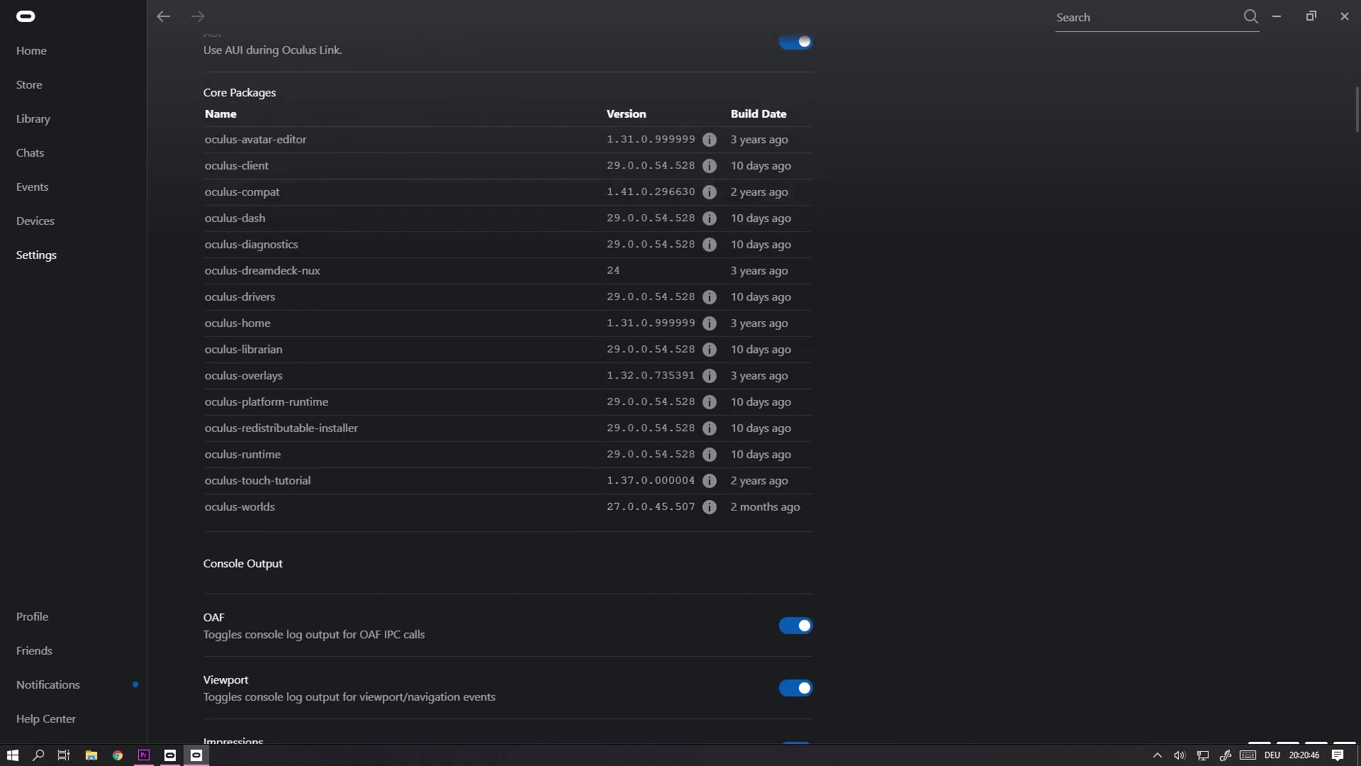
{"action": "left_click_drag", "start_coordinate": [206, 114], "coordinate": [804, 510]}
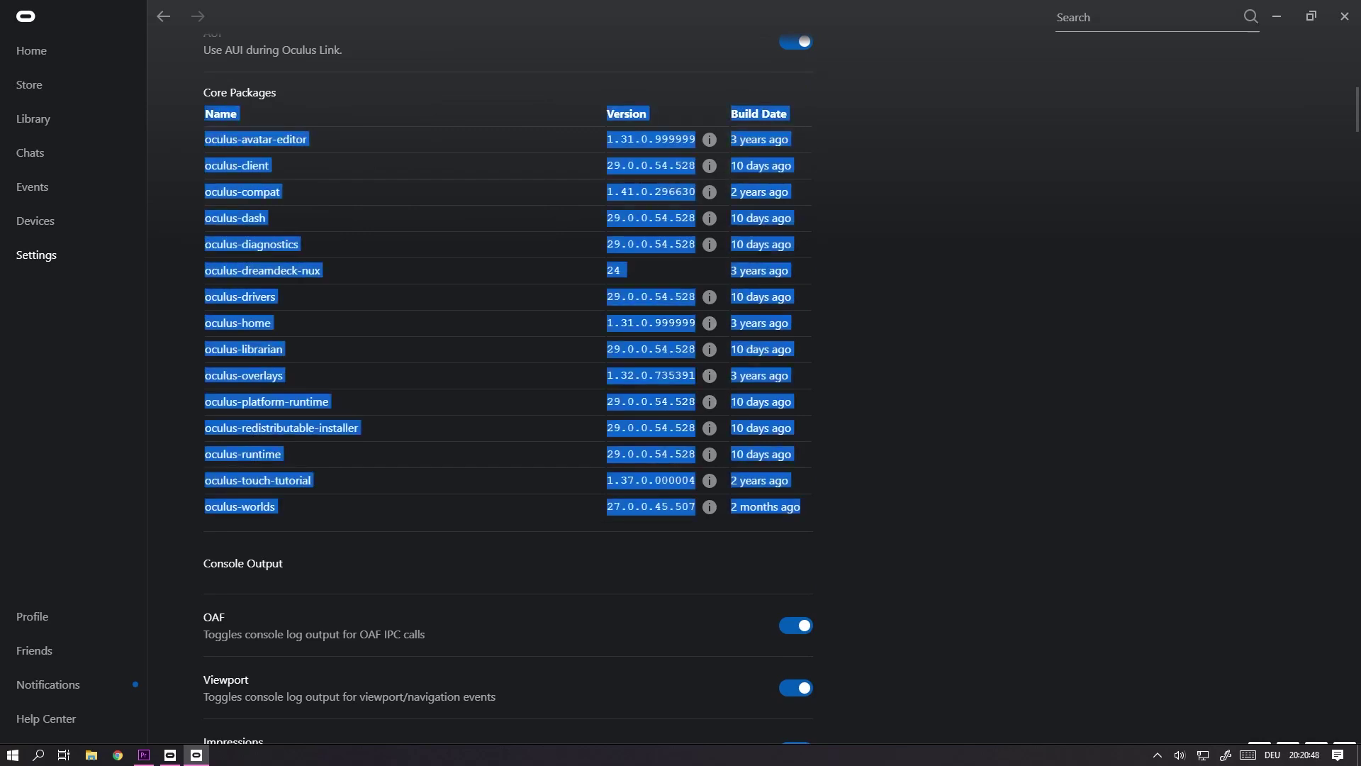
{"action": "scroll", "coordinate": [509, 390], "scroll_direction": "down", "scroll_amount": 2}
{"action": "scroll", "coordinate": [509, 389], "scroll_direction": "down", "scroll_amount": 3}
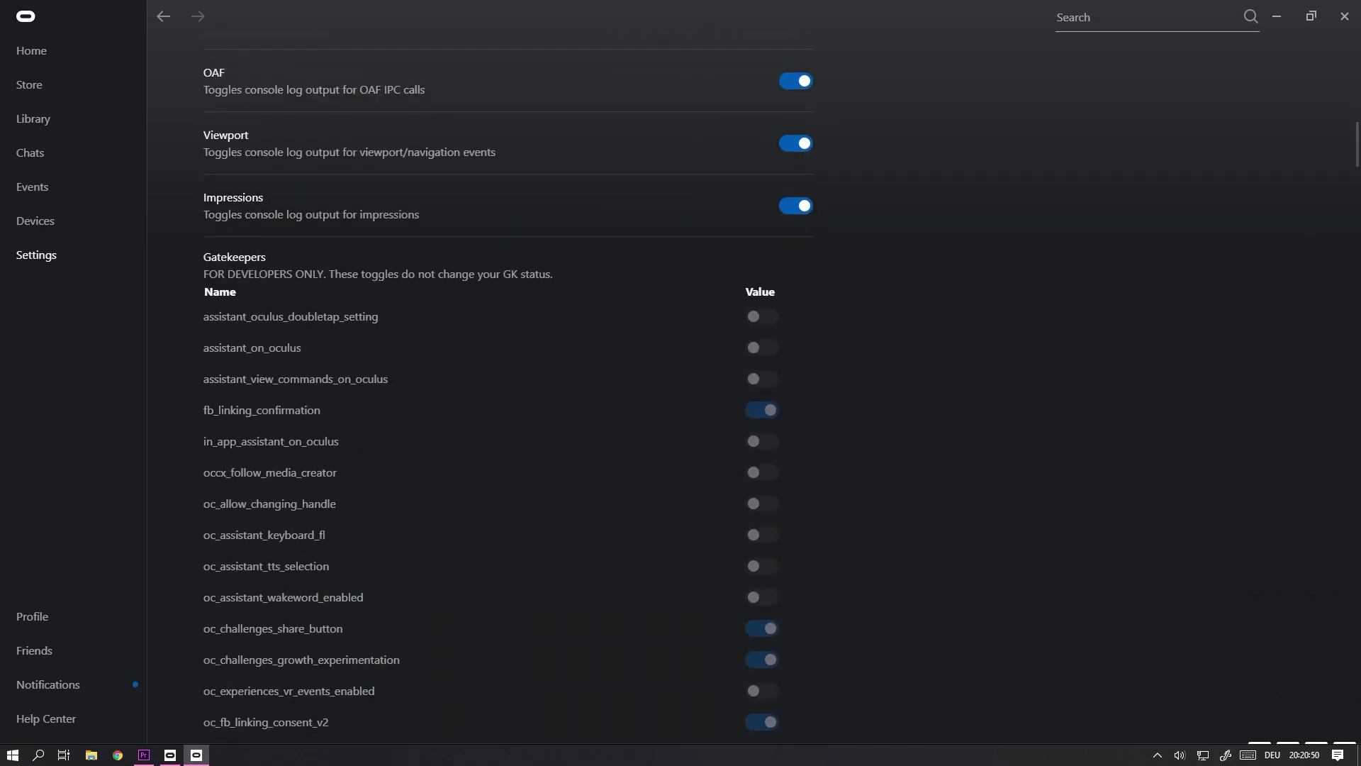
{"action": "scroll", "coordinate": [509, 389], "scroll_direction": "down", "scroll_amount": 1}
{"action": "scroll", "coordinate": [509, 390], "scroll_direction": "down", "scroll_amount": 1}
{"action": "scroll", "coordinate": [509, 390], "scroll_direction": "down", "scroll_amount": 4}
{"action": "scroll", "coordinate": [509, 390], "scroll_direction": "down", "scroll_amount": 2}
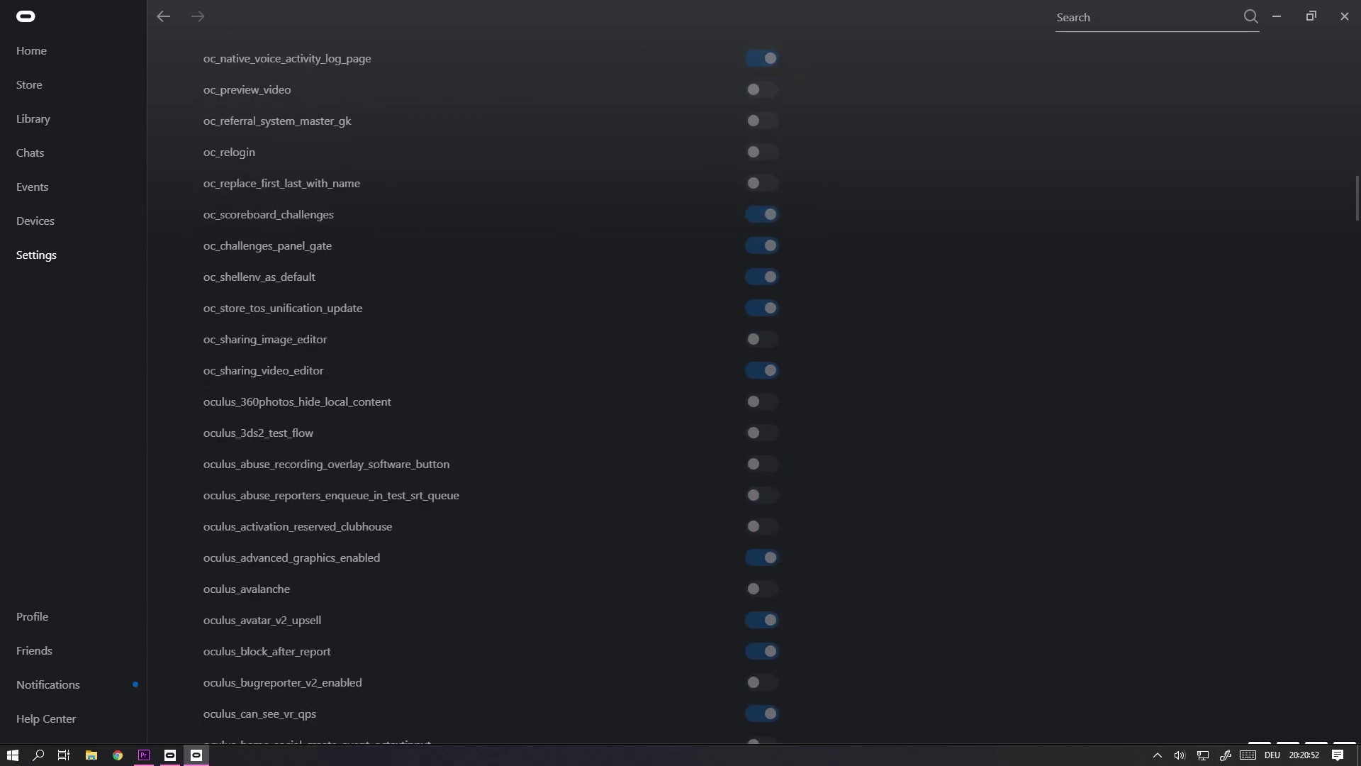
{"action": "scroll", "coordinate": [509, 390], "scroll_direction": "down", "scroll_amount": 5}
{"action": "scroll", "coordinate": [509, 390], "scroll_direction": "down", "scroll_amount": 2}
{"action": "scroll", "coordinate": [510, 389], "scroll_direction": "down", "scroll_amount": 2}
{"action": "scroll", "coordinate": [508, 390], "scroll_direction": "down", "scroll_amount": 4}
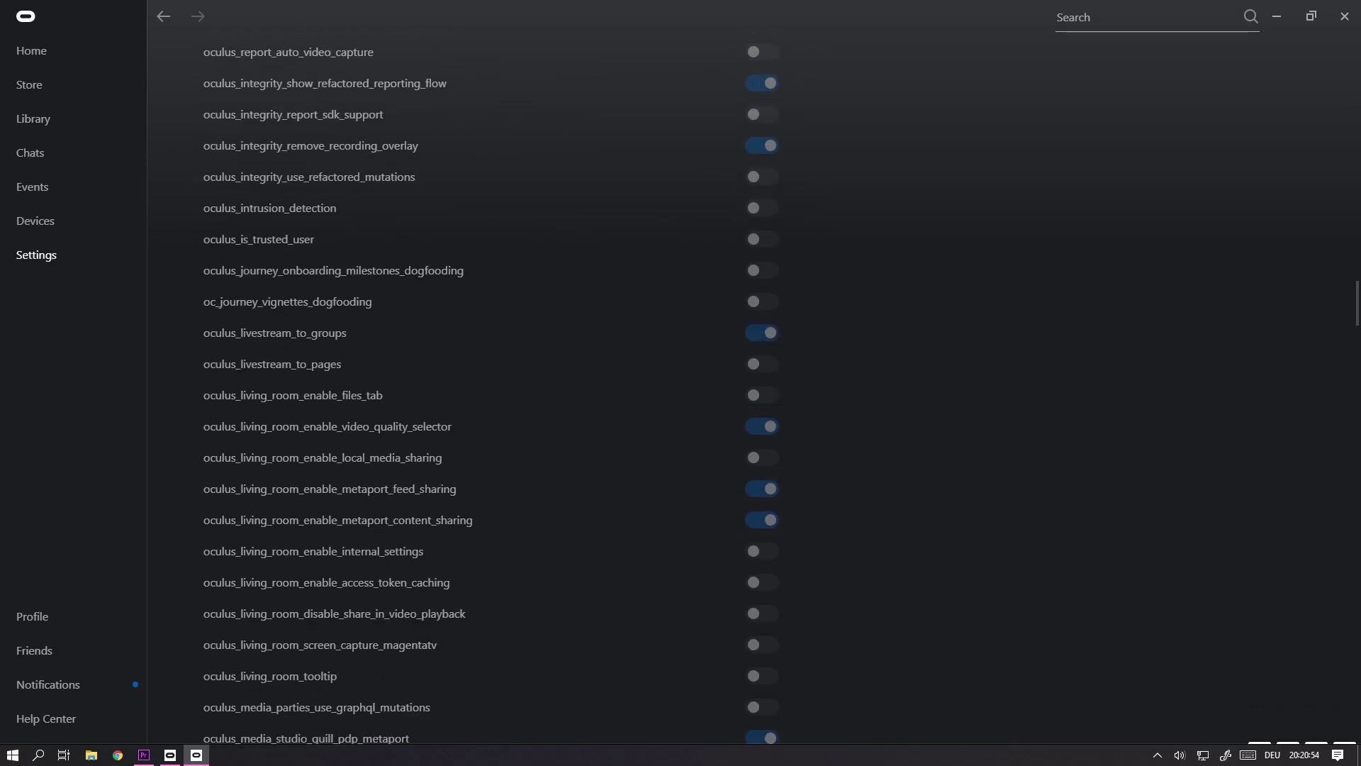
{"action": "scroll", "coordinate": [509, 390], "scroll_direction": "down", "scroll_amount": 3}
{"action": "scroll", "coordinate": [508, 390], "scroll_direction": "down", "scroll_amount": 3}
{"action": "scroll", "coordinate": [509, 390], "scroll_direction": "down", "scroll_amount": 5}
{"action": "scroll", "coordinate": [508, 390], "scroll_direction": "down", "scroll_amount": 5}
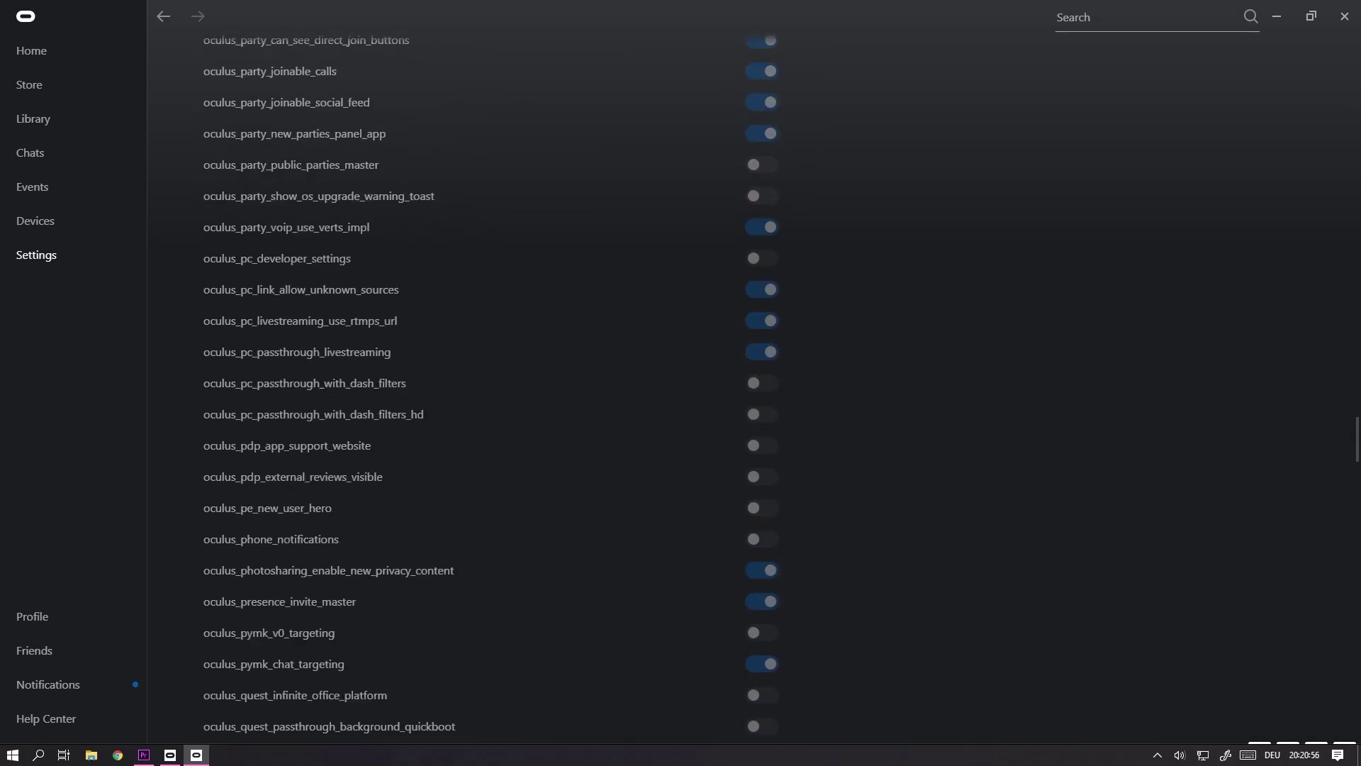
{"action": "scroll", "coordinate": [509, 389], "scroll_direction": "down", "scroll_amount": 4}
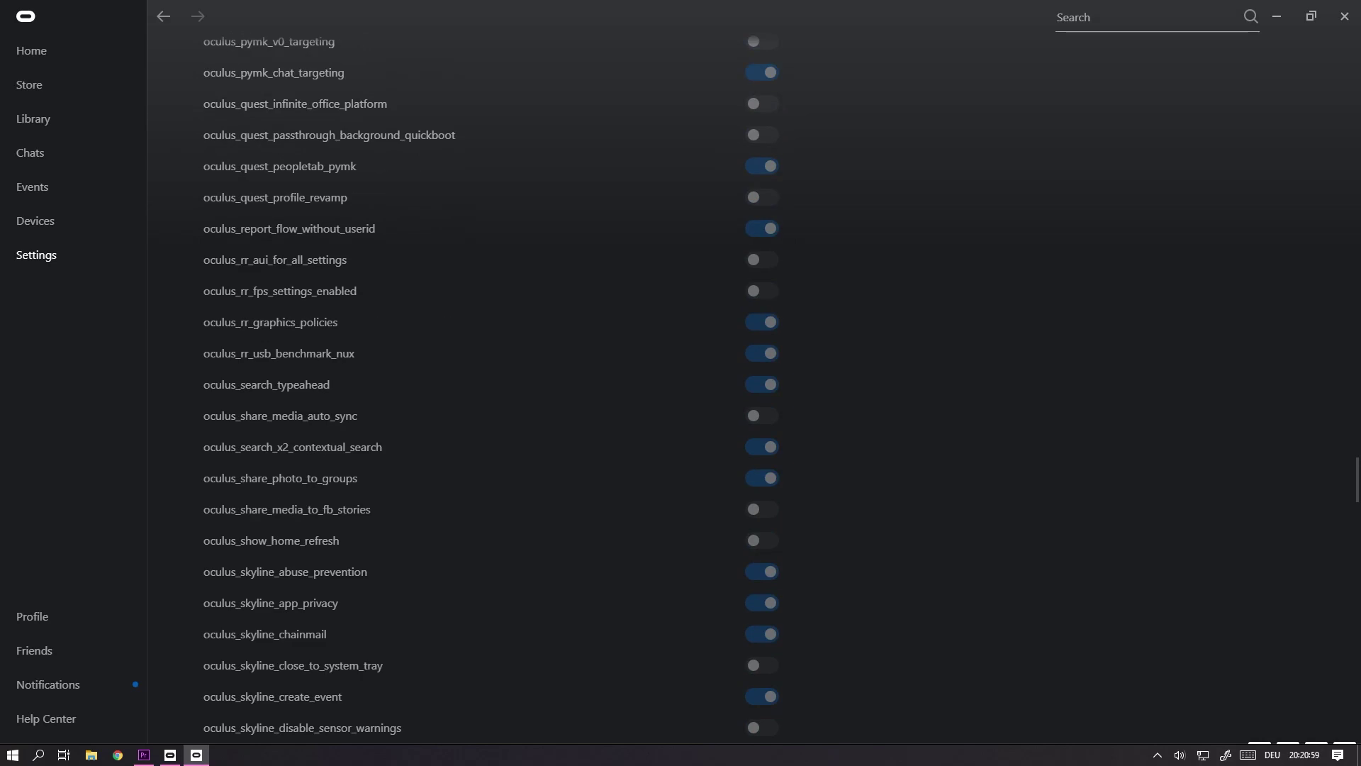
{"action": "left_click_drag", "start_coordinate": [203, 259], "coordinate": [347, 260]}
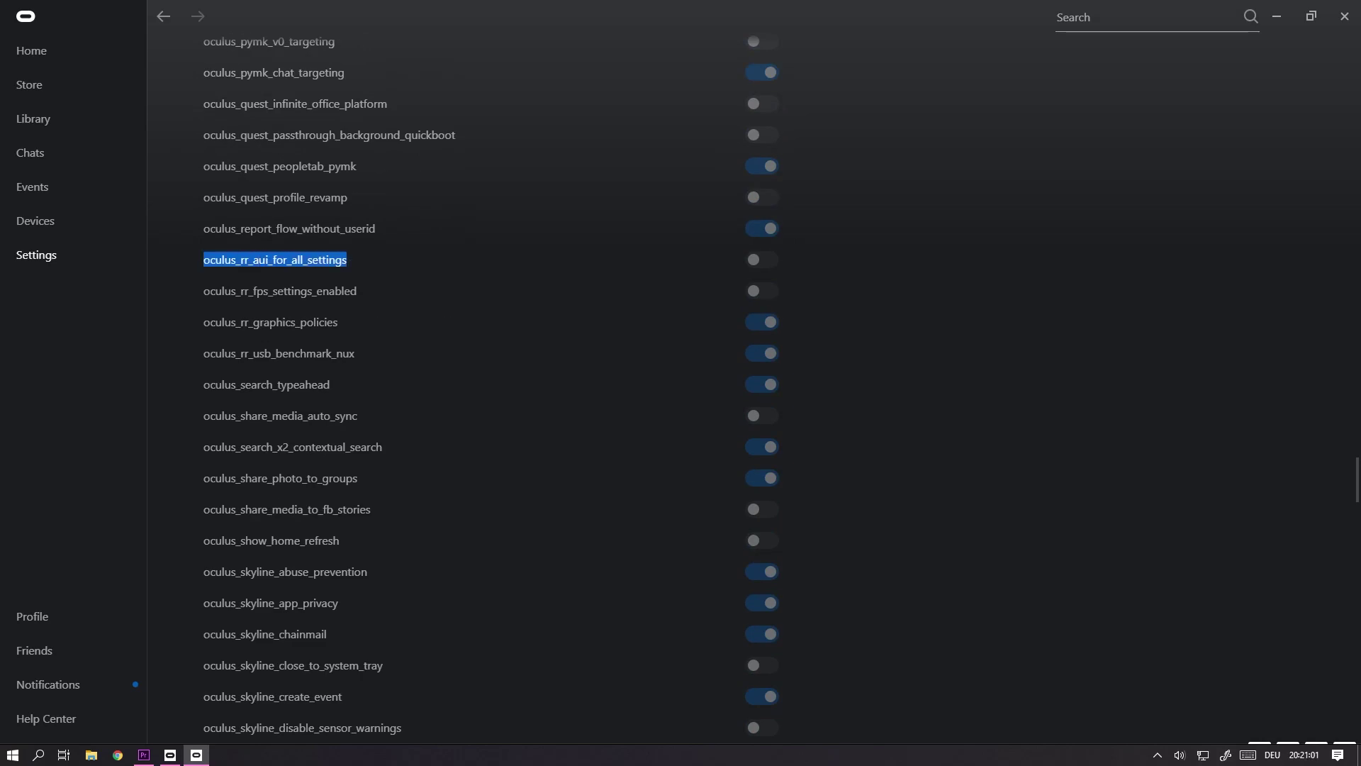
{"action": "key", "text": "Escape"}
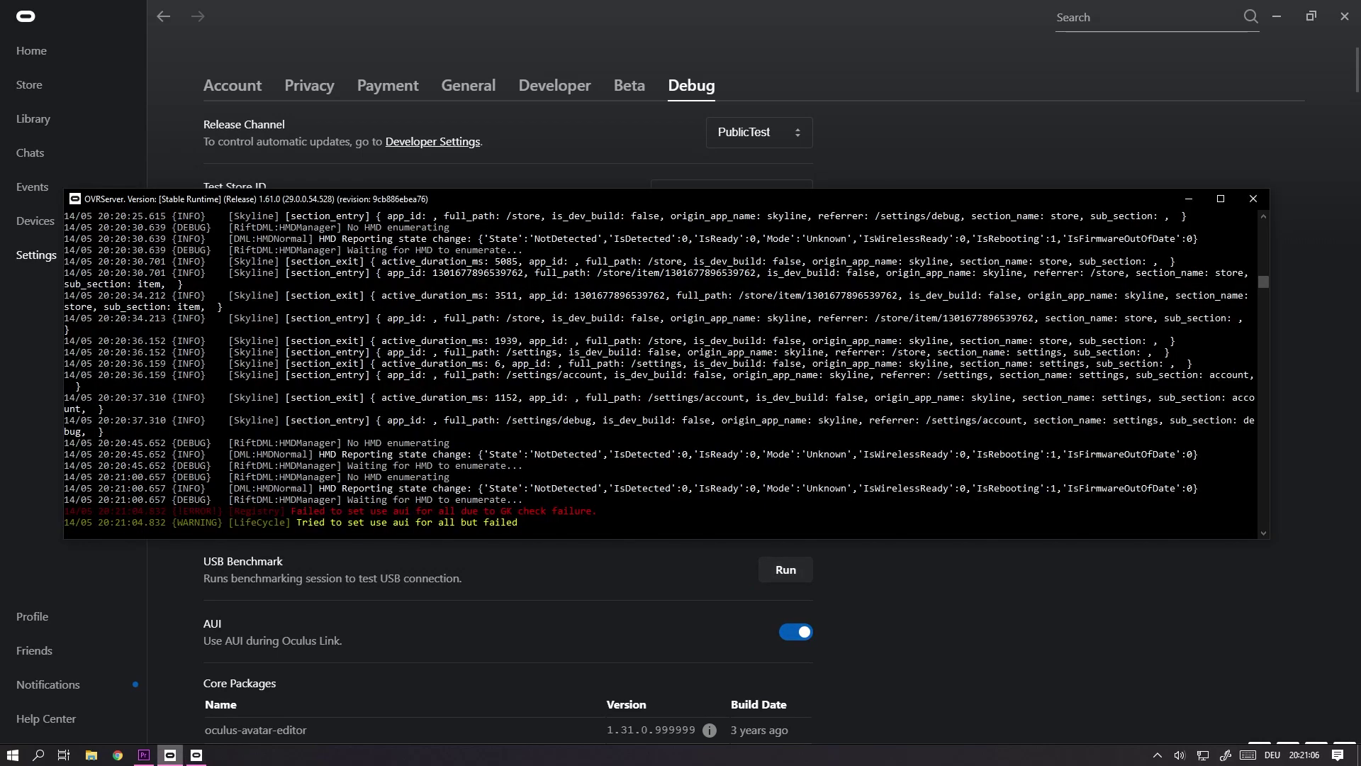
{"action": "left_click", "coordinate": [170, 754]}
{"action": "key", "text": "alt+Tab"}
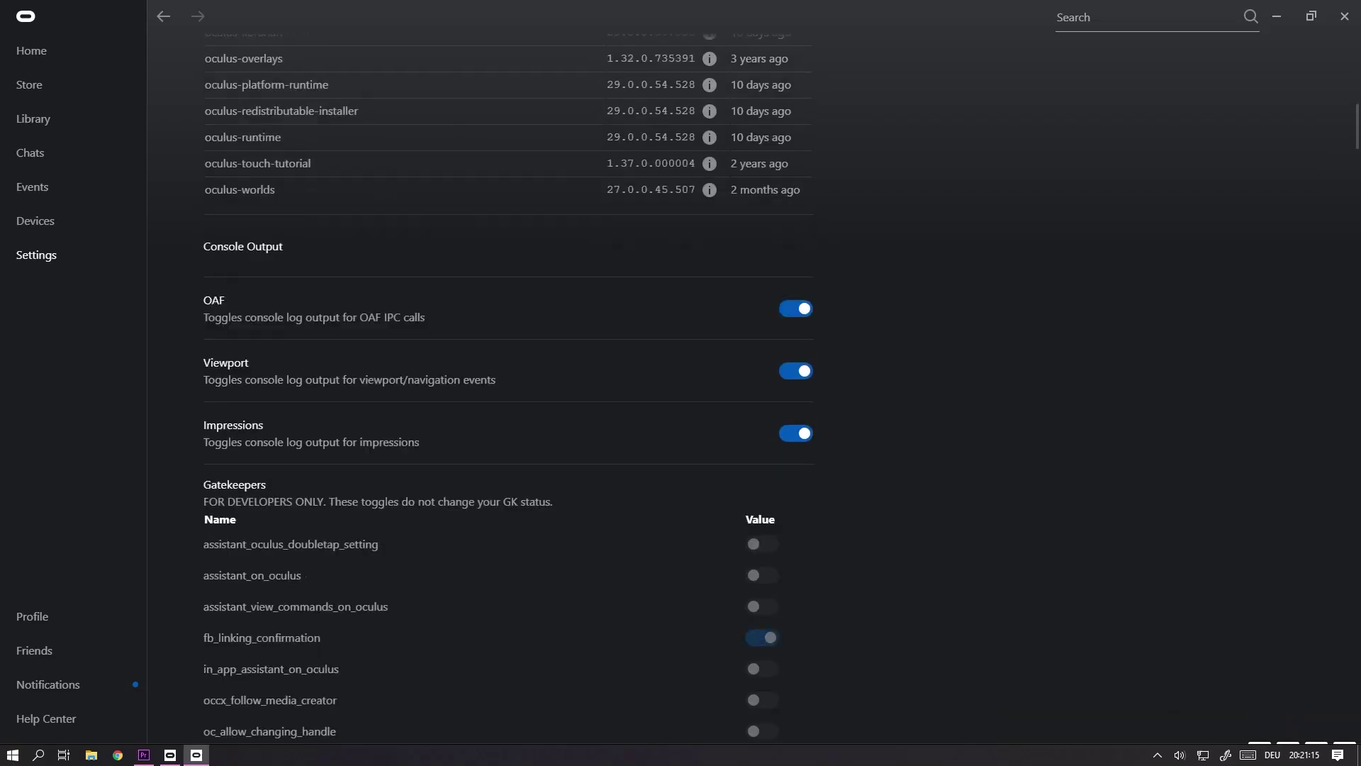
{"action": "scroll", "coordinate": [745, 383], "scroll_direction": "down", "scroll_amount": 10}
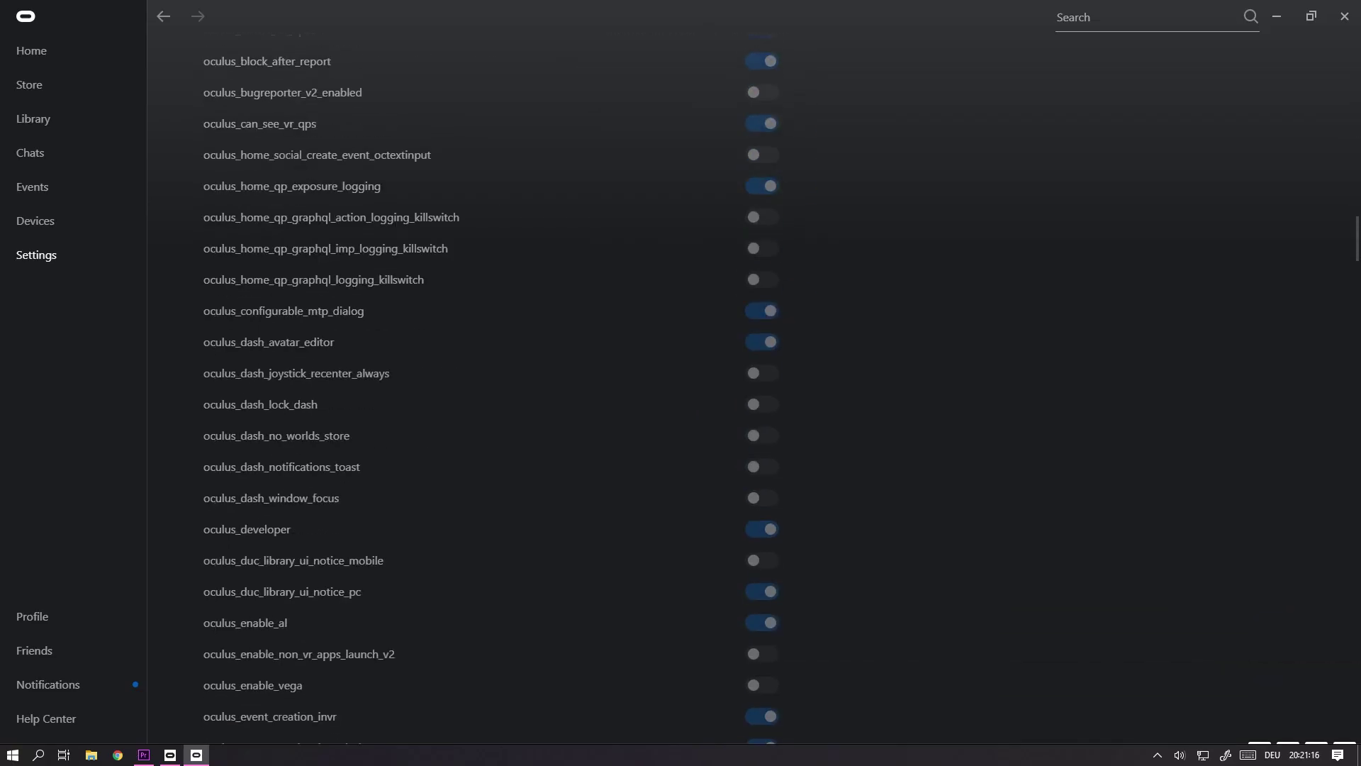
{"action": "scroll", "coordinate": [745, 382], "scroll_direction": "down", "scroll_amount": 10}
{"action": "scroll", "coordinate": [745, 384], "scroll_direction": "down", "scroll_amount": 10}
{"action": "scroll", "coordinate": [745, 383], "scroll_direction": "down", "scroll_amount": 5}
{"action": "scroll", "coordinate": [745, 384], "scroll_direction": "down", "scroll_amount": 5}
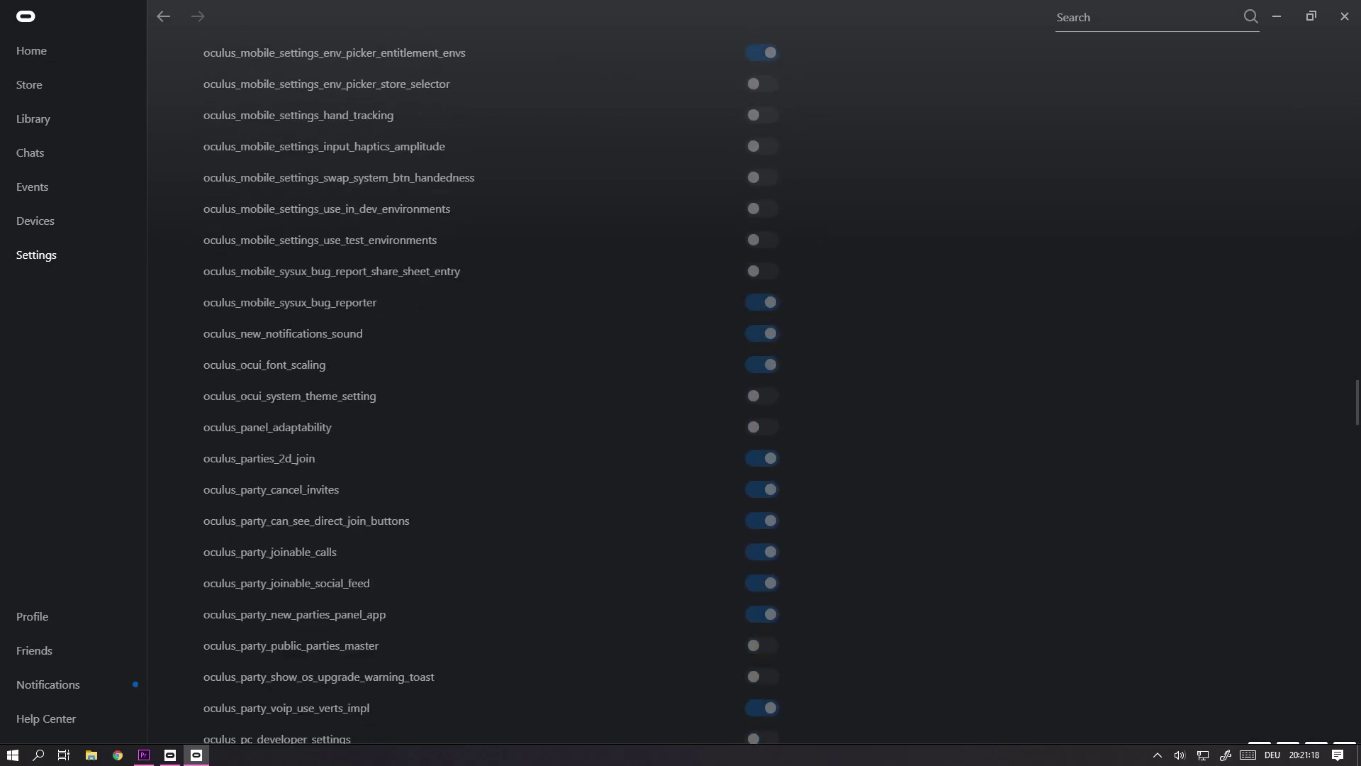
{"action": "scroll", "coordinate": [745, 383], "scroll_direction": "down", "scroll_amount": 5}
{"action": "scroll", "coordinate": [745, 383], "scroll_direction": "down", "scroll_amount": 3}
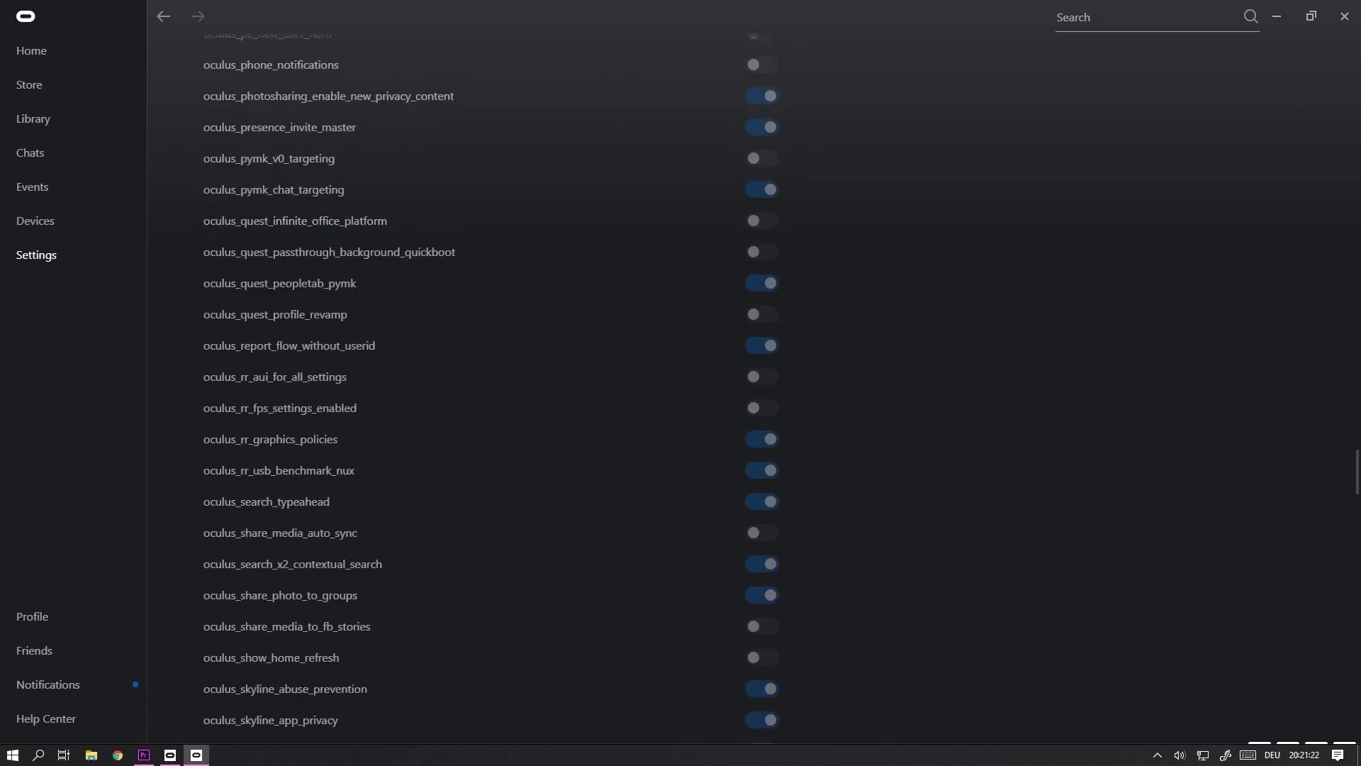
{"action": "scroll", "coordinate": [745, 383], "scroll_direction": "down", "scroll_amount": 5}
{"action": "scroll", "coordinate": [745, 384], "scroll_direction": "down", "scroll_amount": 5}
{"action": "scroll", "coordinate": [744, 383], "scroll_direction": "down", "scroll_amount": 5}
{"action": "scroll", "coordinate": [745, 383], "scroll_direction": "down", "scroll_amount": 5}
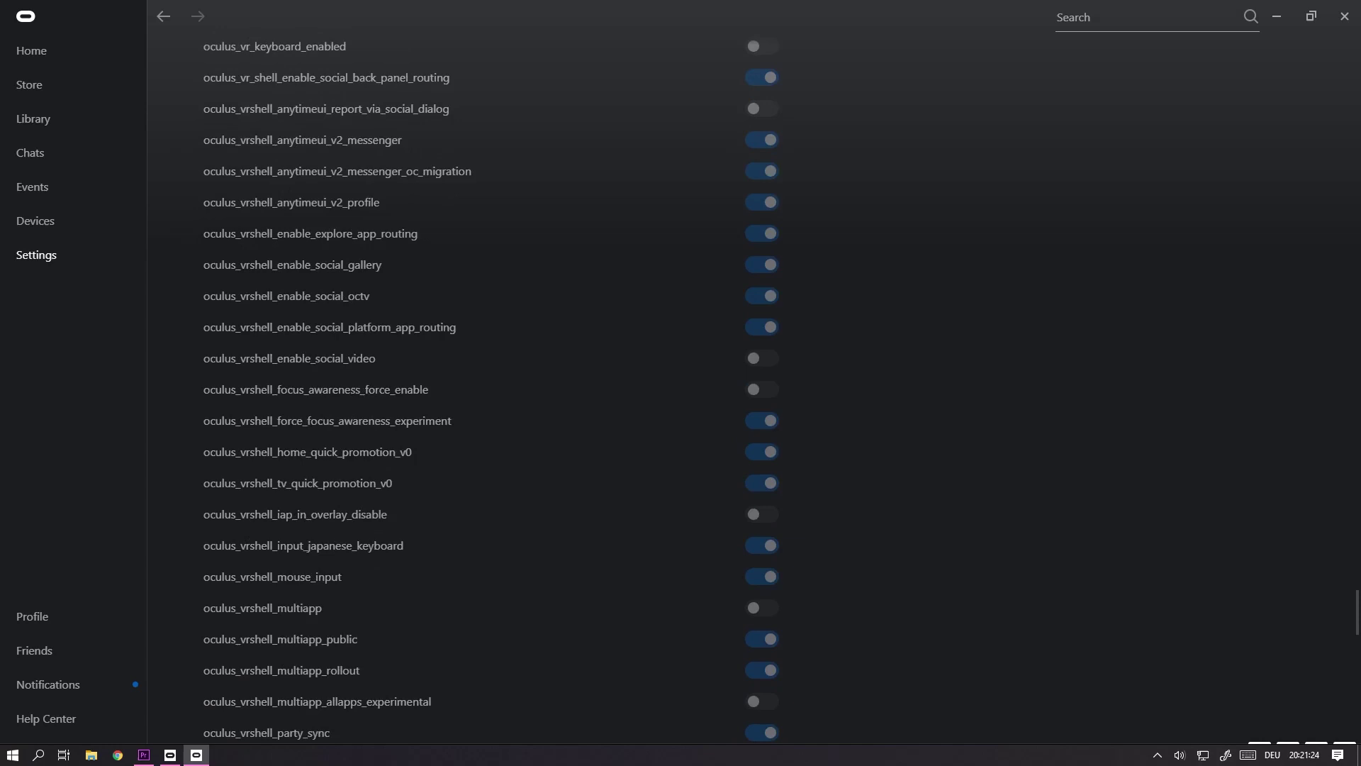
{"action": "scroll", "coordinate": [745, 383], "scroll_direction": "down", "scroll_amount": 5}
{"action": "scroll", "coordinate": [744, 383], "scroll_direction": "down", "scroll_amount": 5}
{"action": "scroll", "coordinate": [745, 383], "scroll_direction": "down", "scroll_amount": 5}
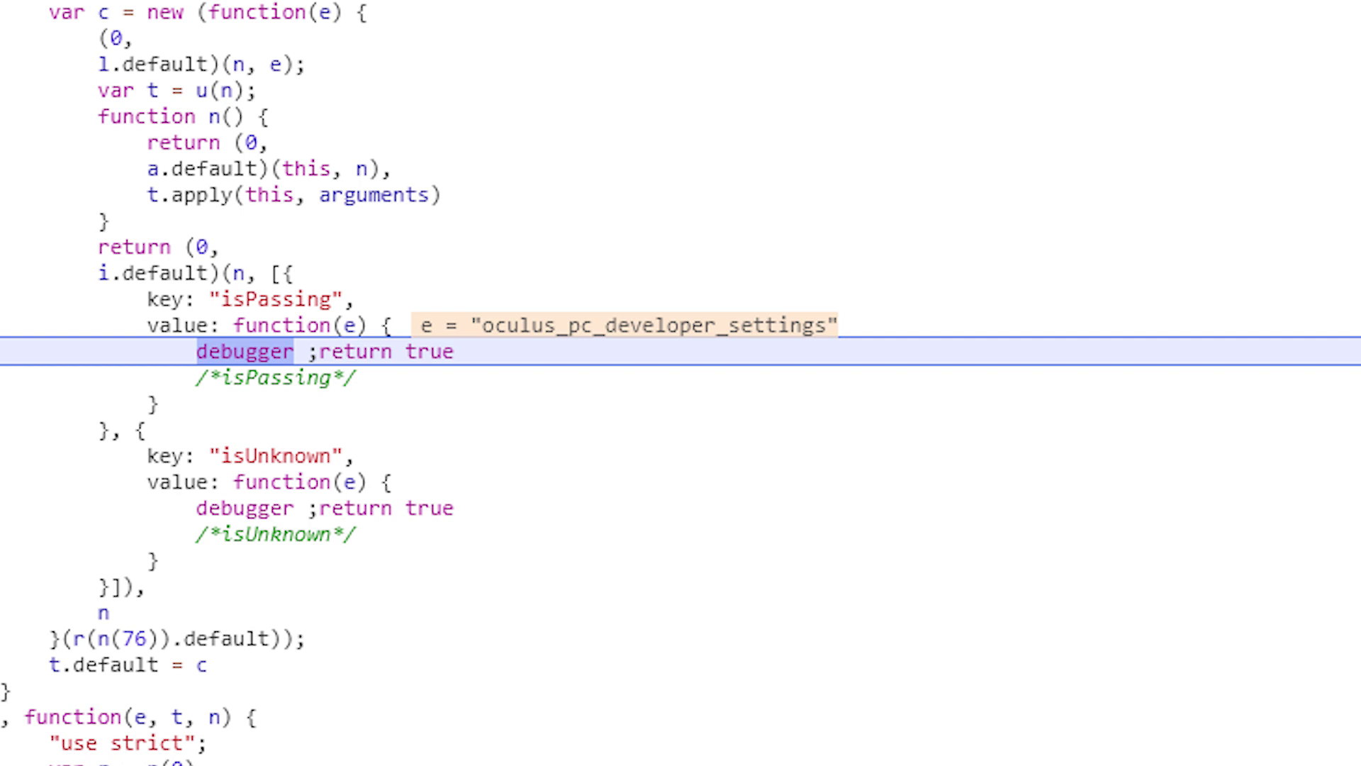
- Step out of isPassing to the isDeveloper line checking oculus_pc_developer_settings
{"action": "key", "text": "shift+F11"}
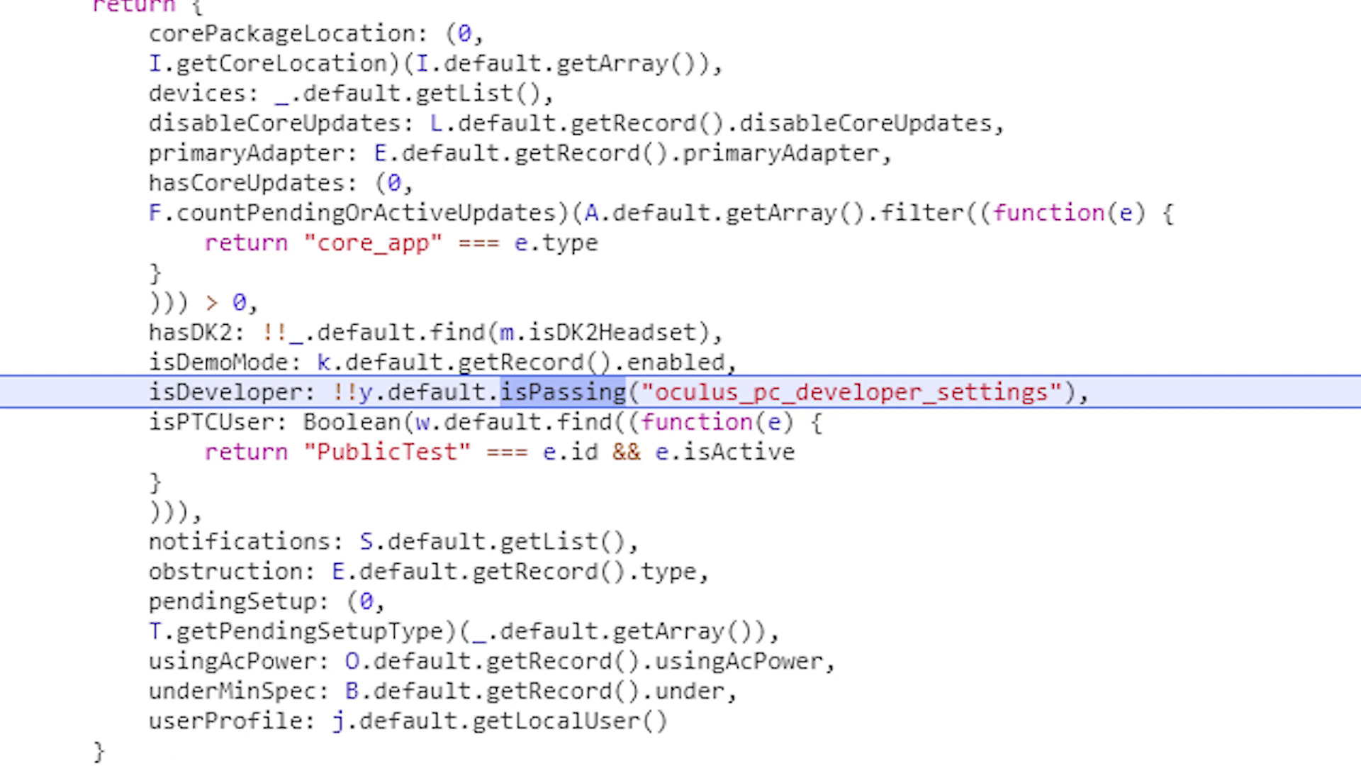